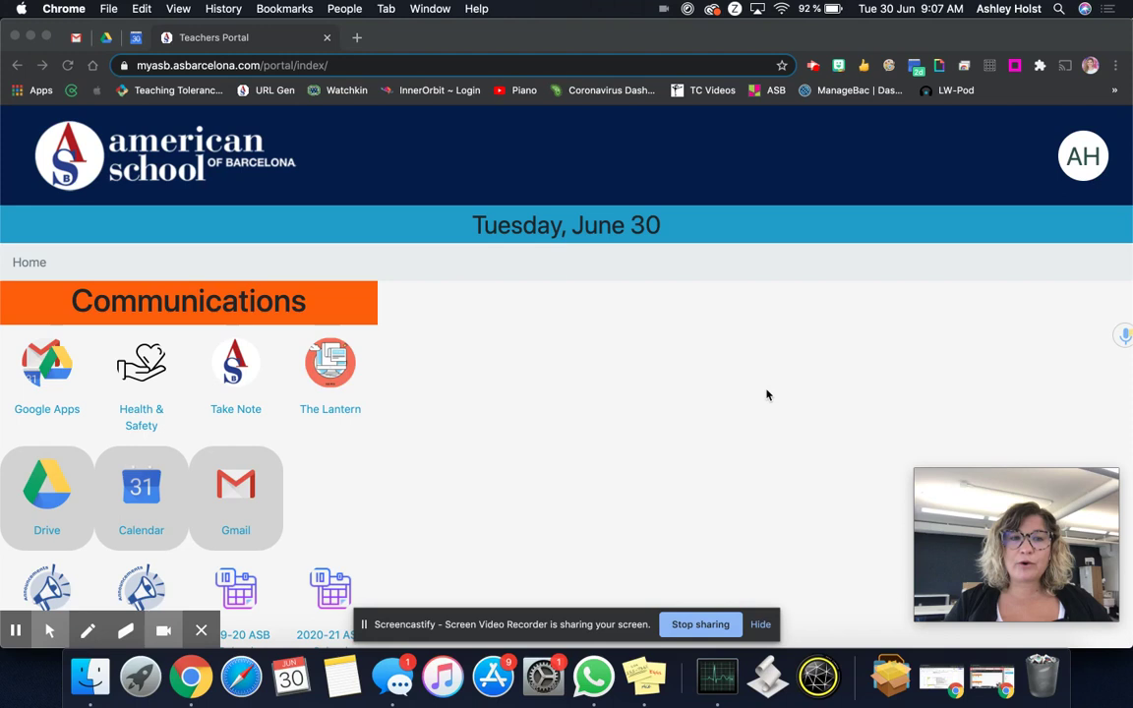
Drag the Teachers Portal page's lock icon to the front of the bookmarks bar
{"action": "left_click", "coordinate": [49, 630]}
{"action": "left_click", "coordinate": [747, 427]}
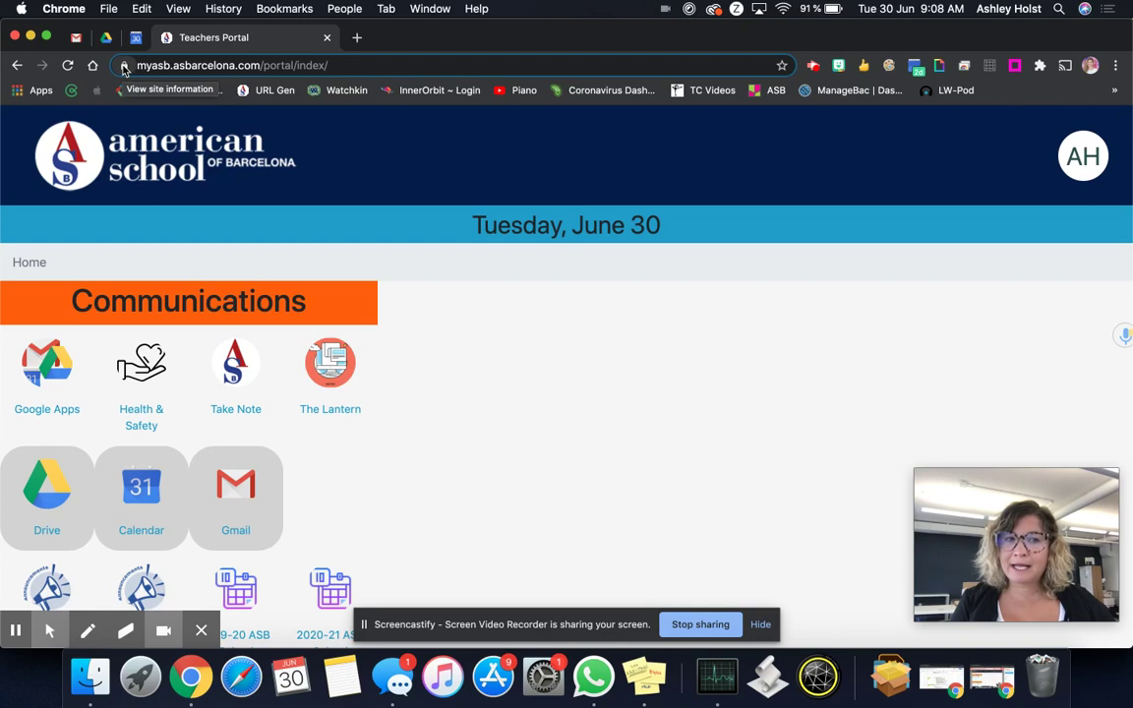
{"action": "left_click_drag", "start_coordinate": [124, 68], "coordinate": [94, 92]}
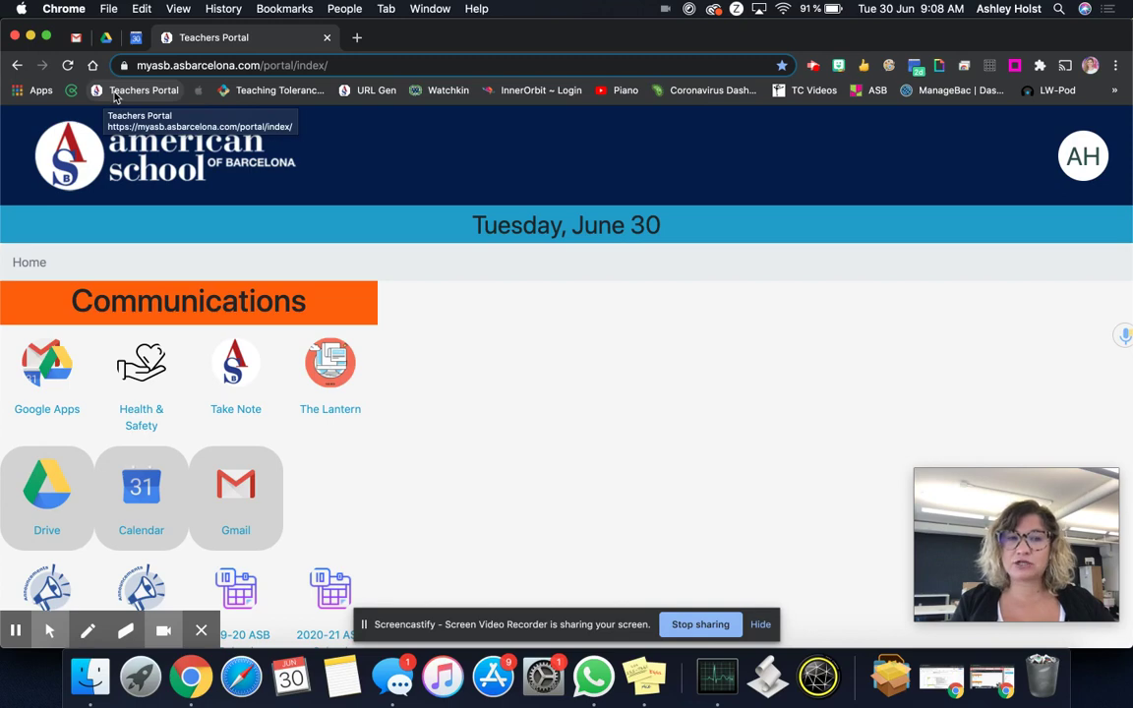
Rename the Teachers Portal bookmark to MyASB
{"action": "right_click", "coordinate": [117, 96]}
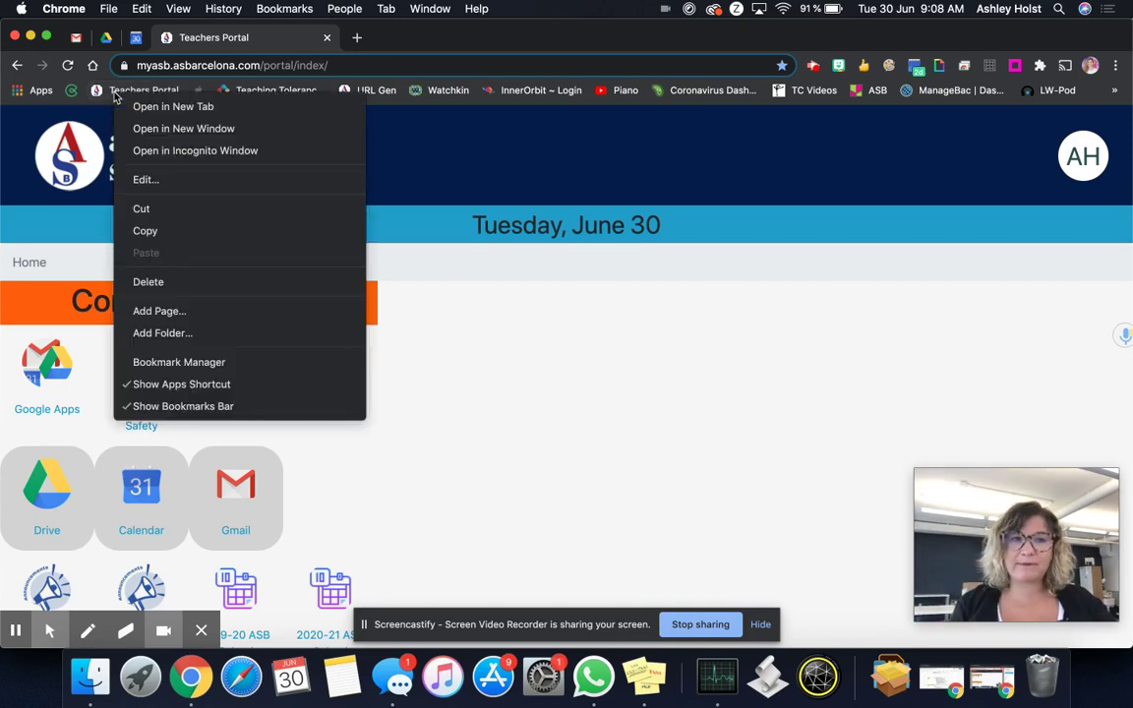
{"action": "left_click", "coordinate": [148, 179]}
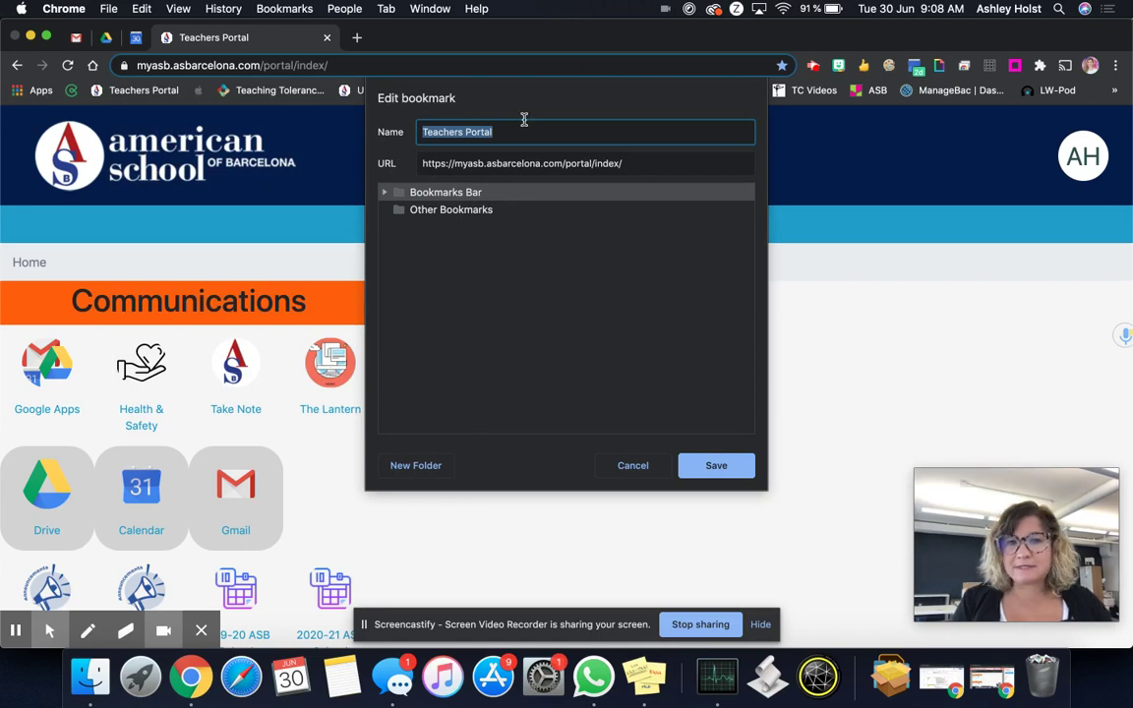
{"action": "type", "text": "MyASB"}
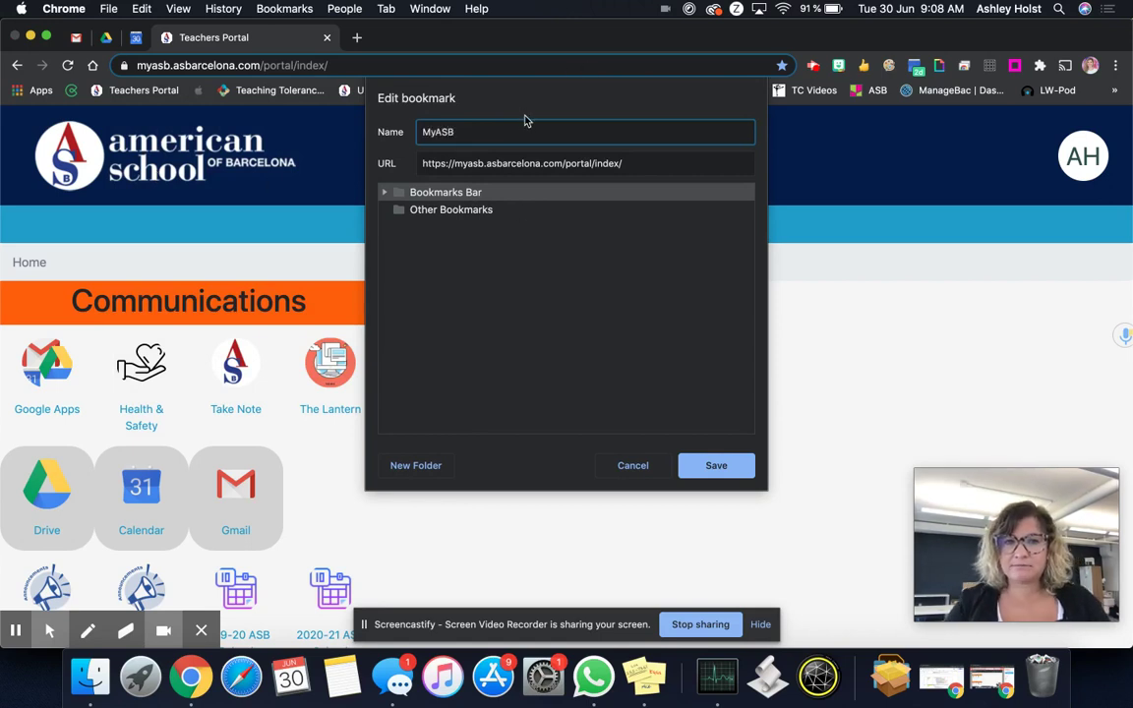
{"action": "left_click", "coordinate": [726, 473]}
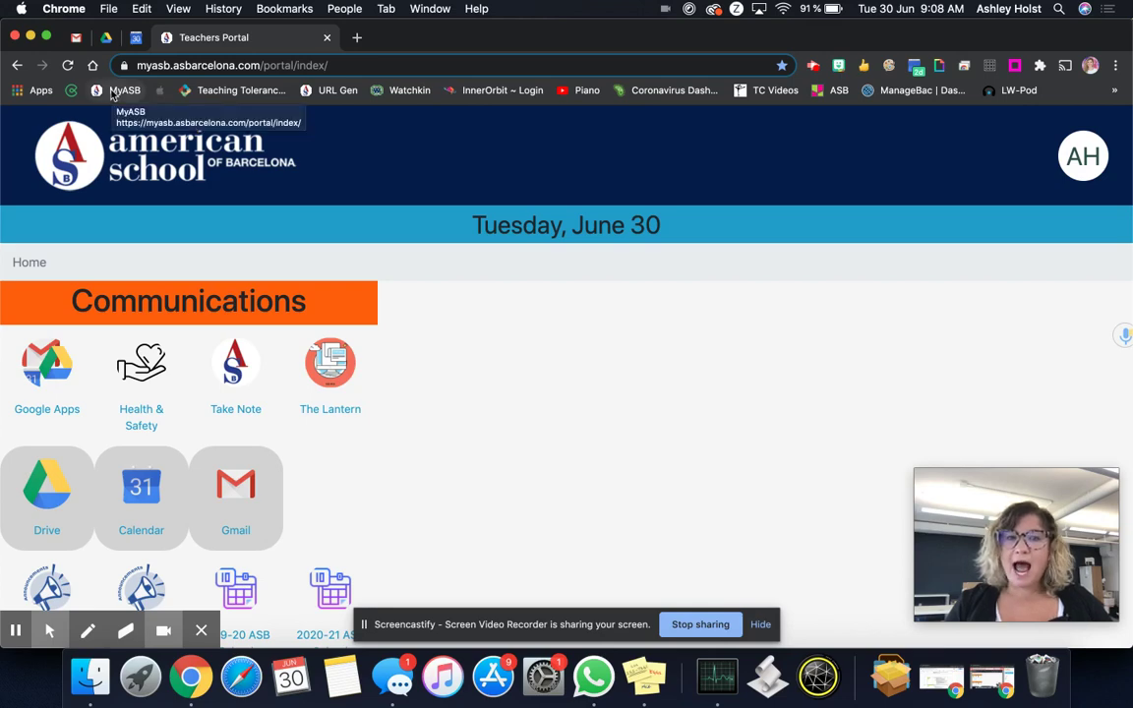
Clear the MyASB bookmark's name so only its site icon remains
{"action": "right_click", "coordinate": [117, 91]}
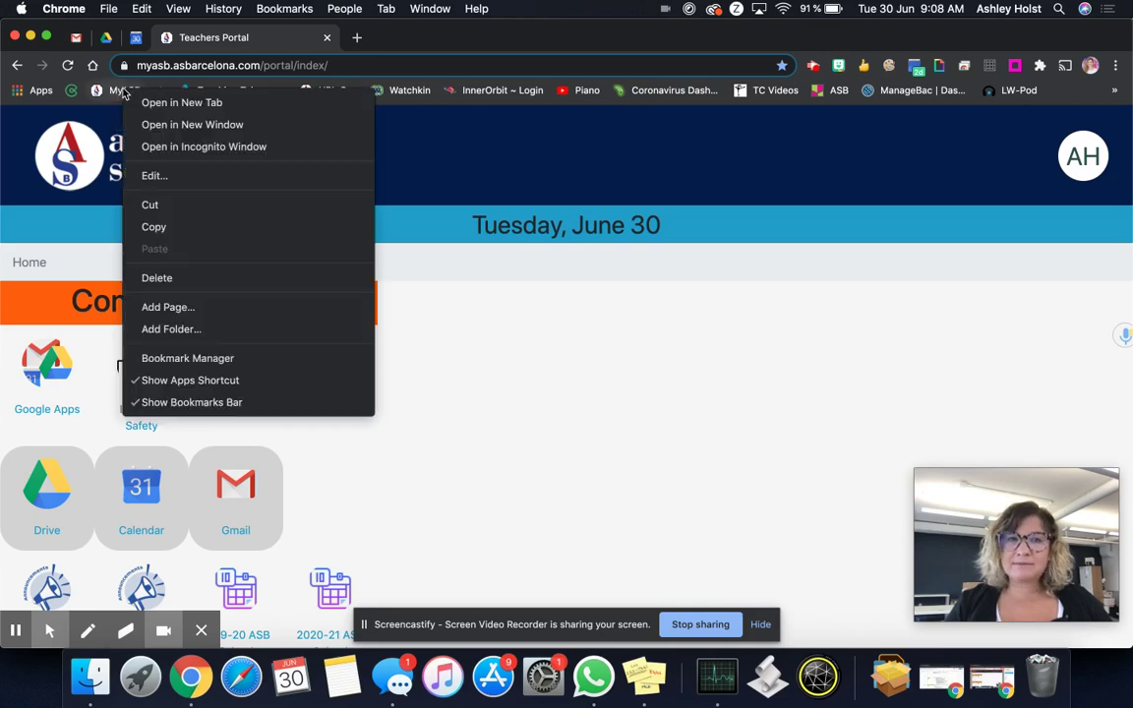
{"action": "left_click", "coordinate": [155, 174]}
{"action": "key", "text": "BackSpace"}
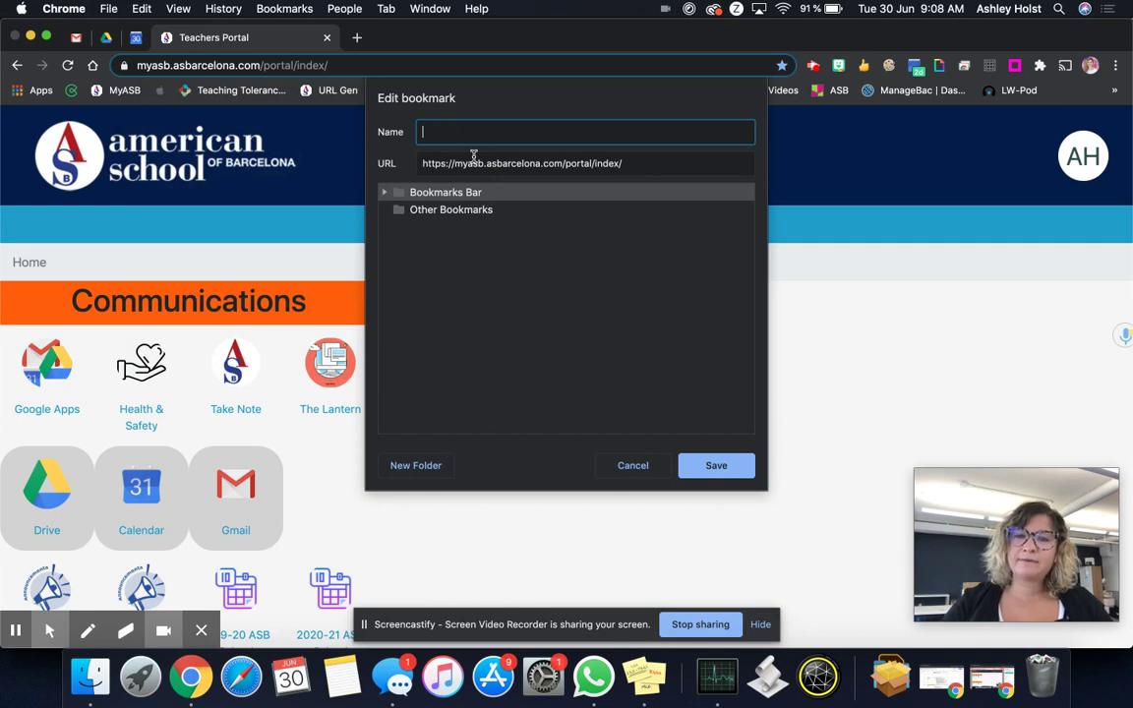
{"action": "left_click", "coordinate": [719, 468]}
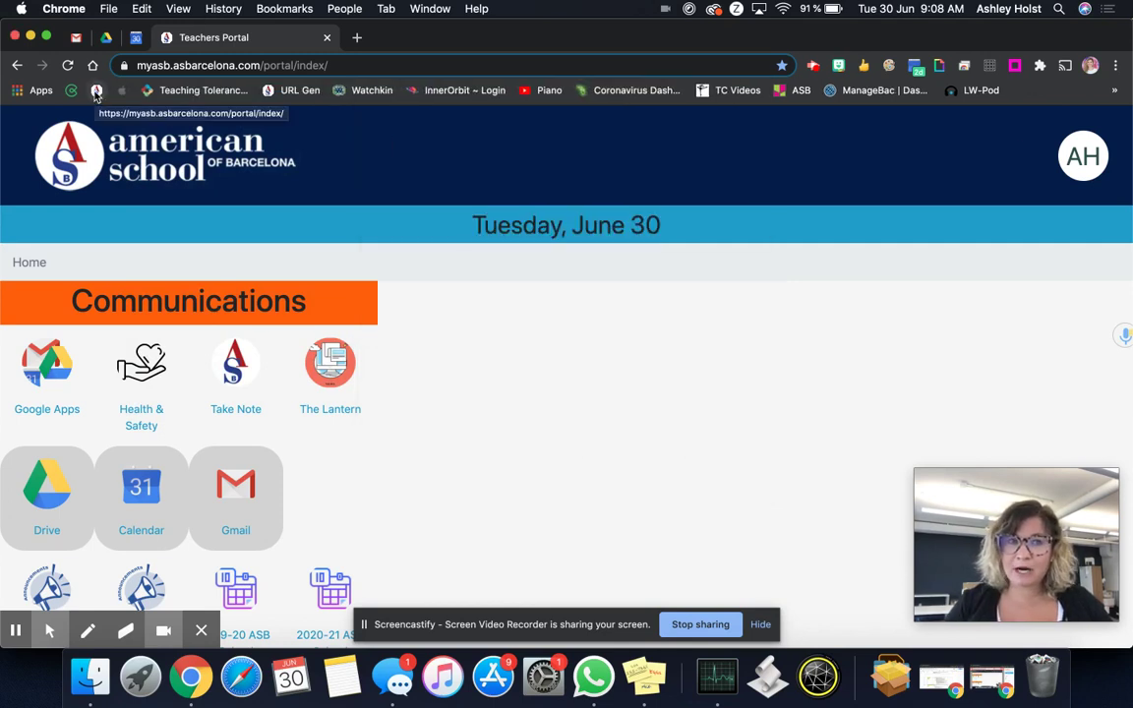
Load the Teachers Portal from its icon-only bookmark in a new tab, then close the old portal tab
{"action": "left_click", "coordinate": [358, 37]}
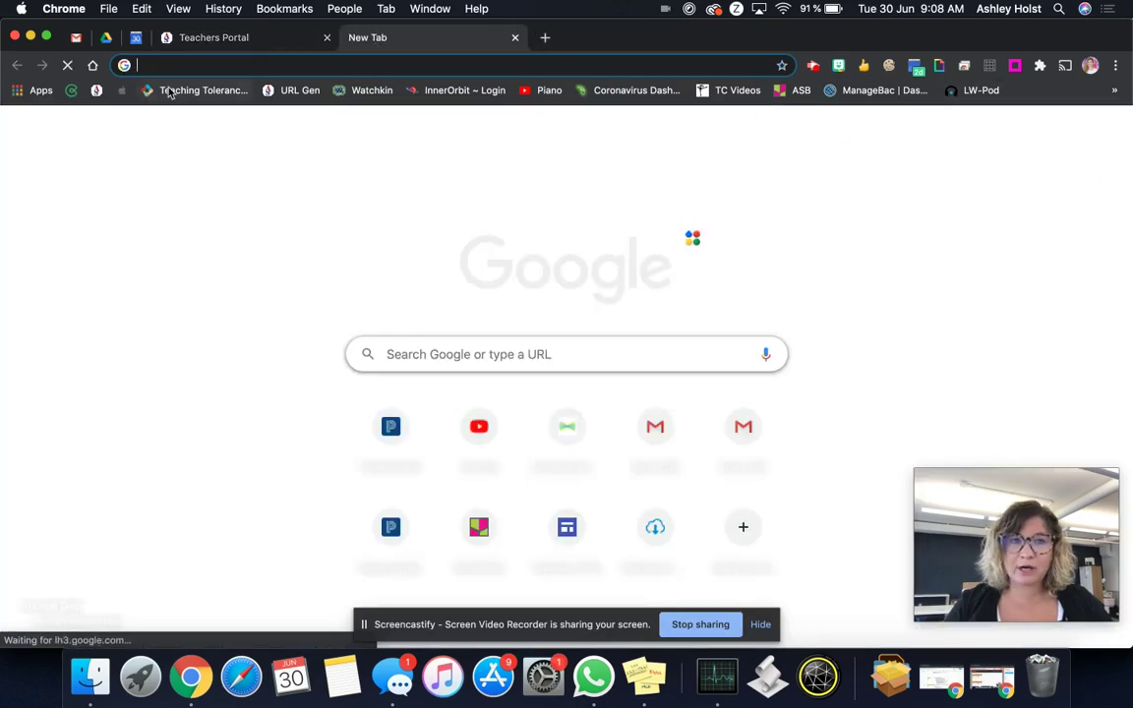
{"action": "left_click", "coordinate": [98, 91]}
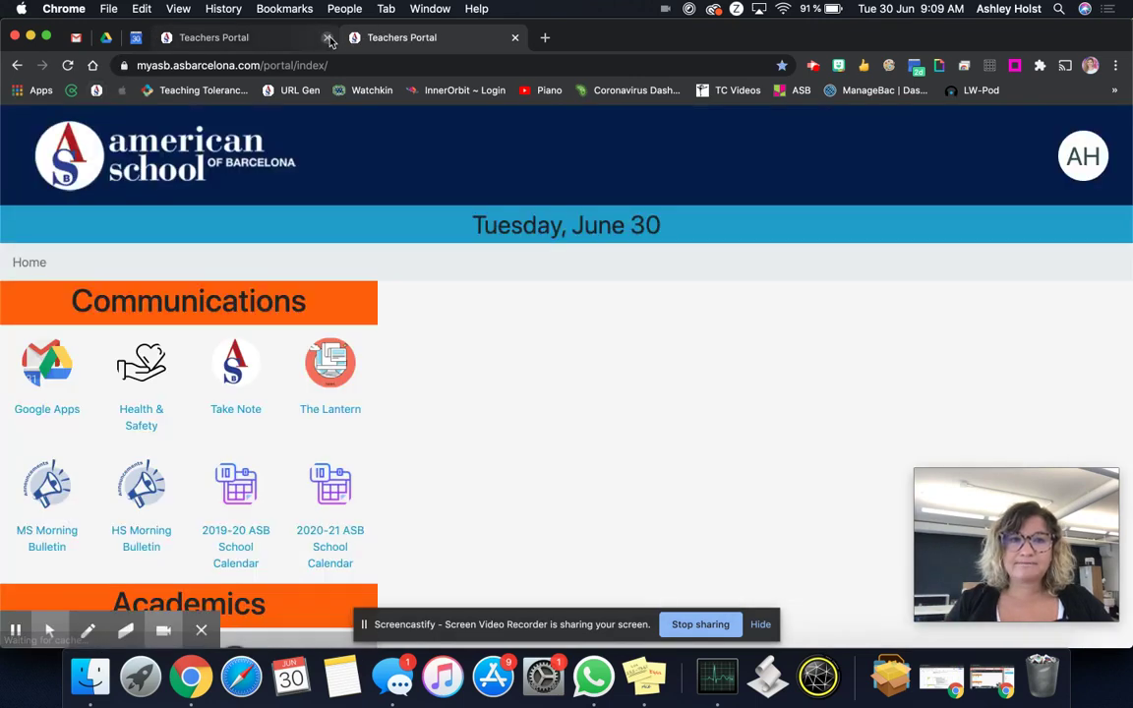
{"action": "left_click", "coordinate": [327, 38]}
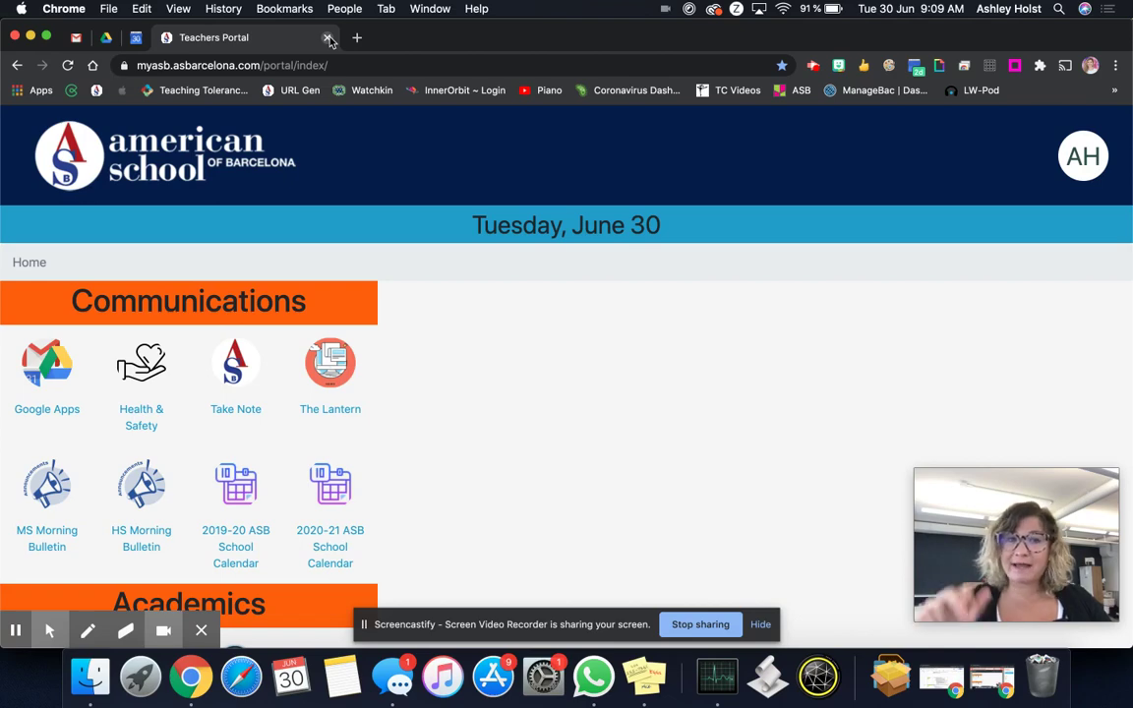
Check the Gmail, Drive and Calendar tabs, then pin the Teachers Portal tab
{"action": "left_click", "coordinate": [77, 37]}
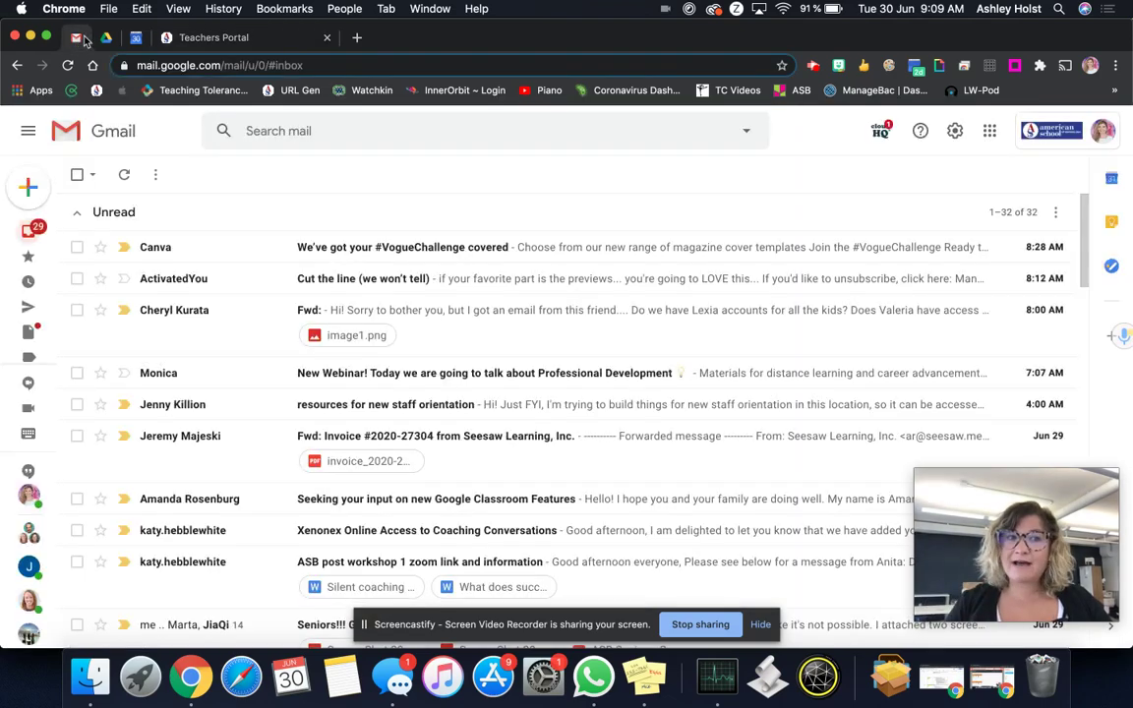
{"action": "left_click", "coordinate": [103, 39]}
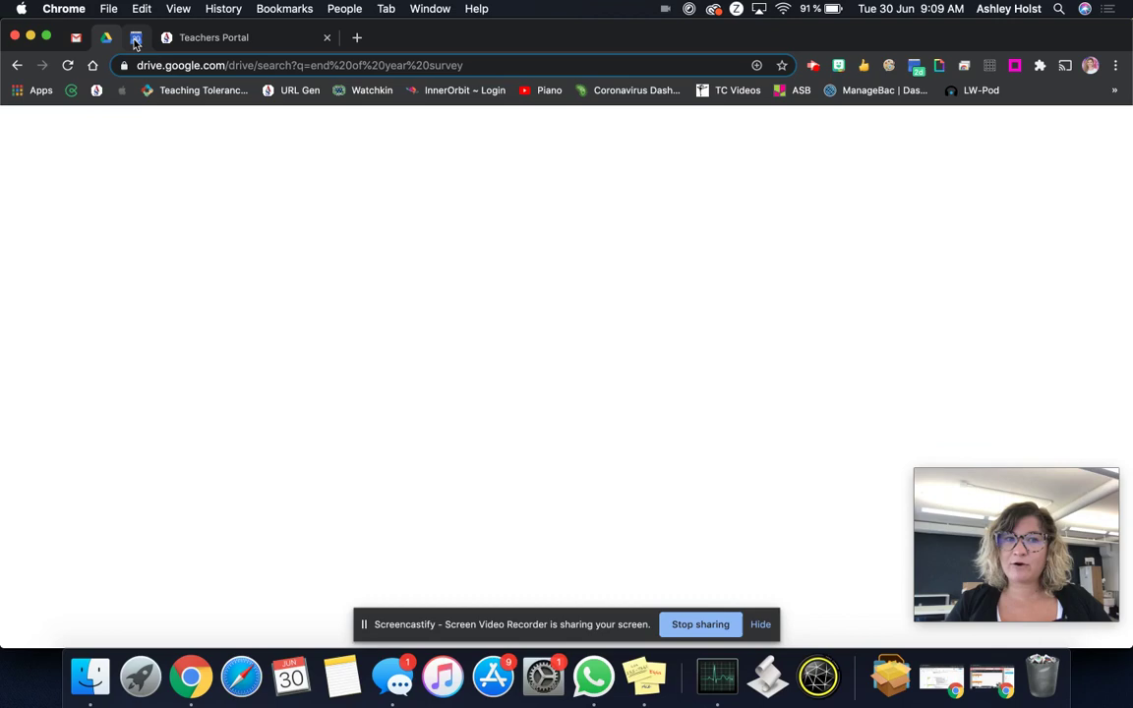
{"action": "left_click", "coordinate": [136, 39]}
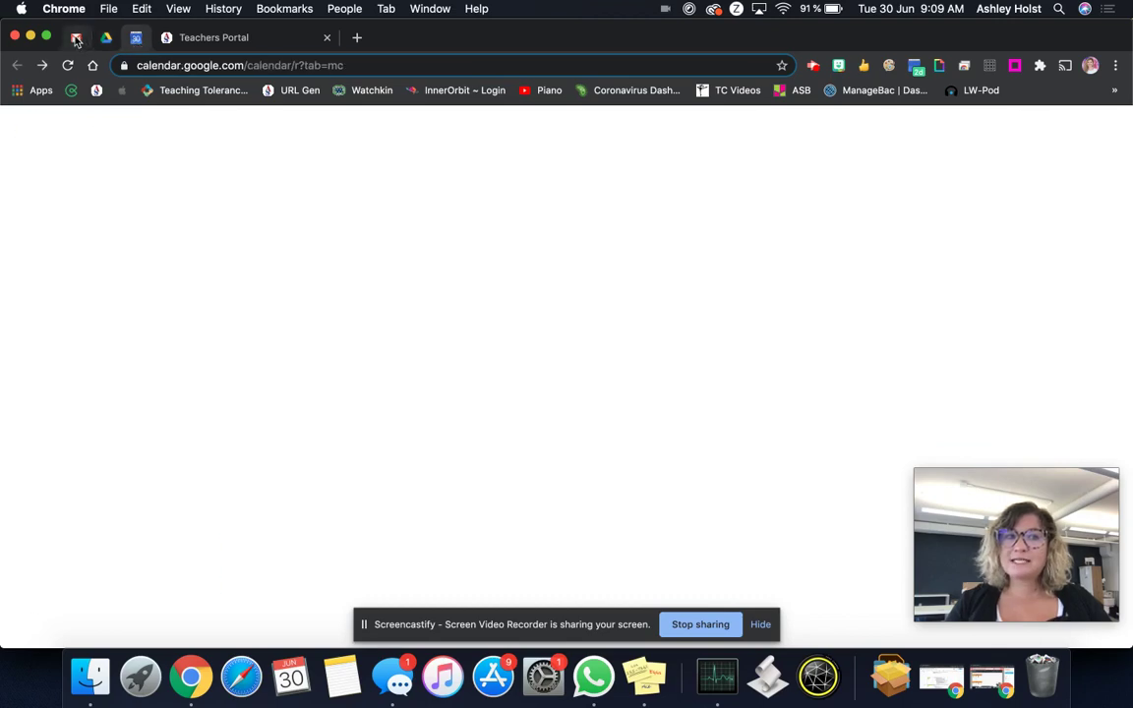
{"action": "left_click", "coordinate": [206, 40]}
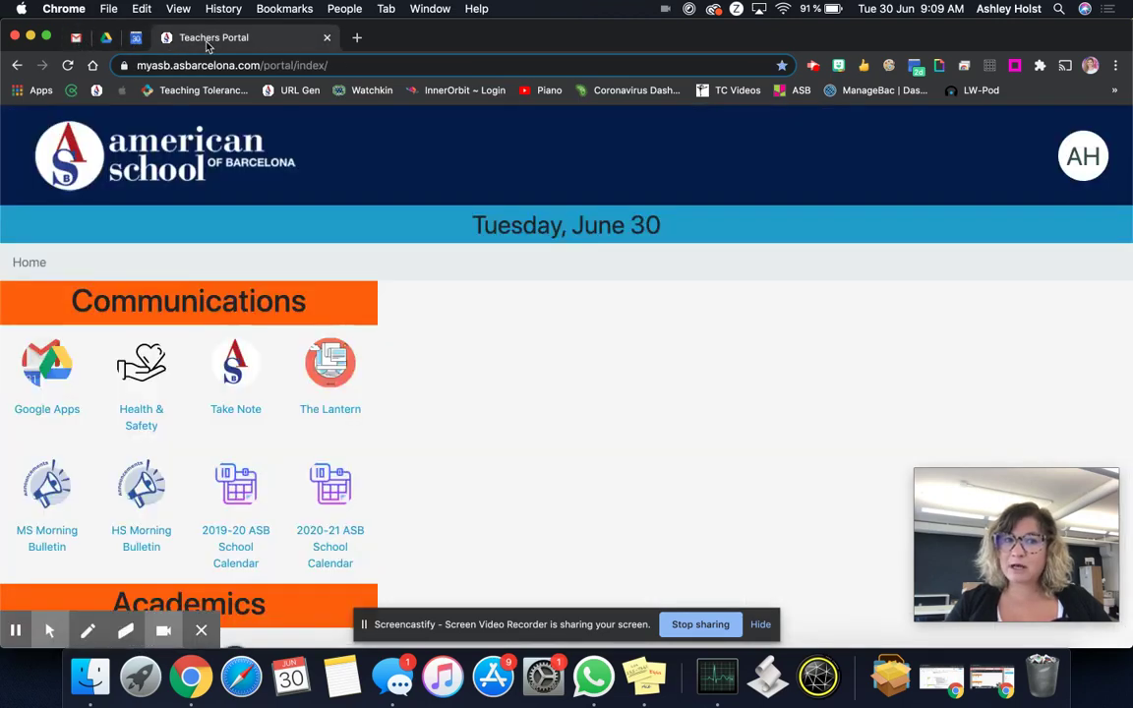
{"action": "right_click", "coordinate": [236, 40]}
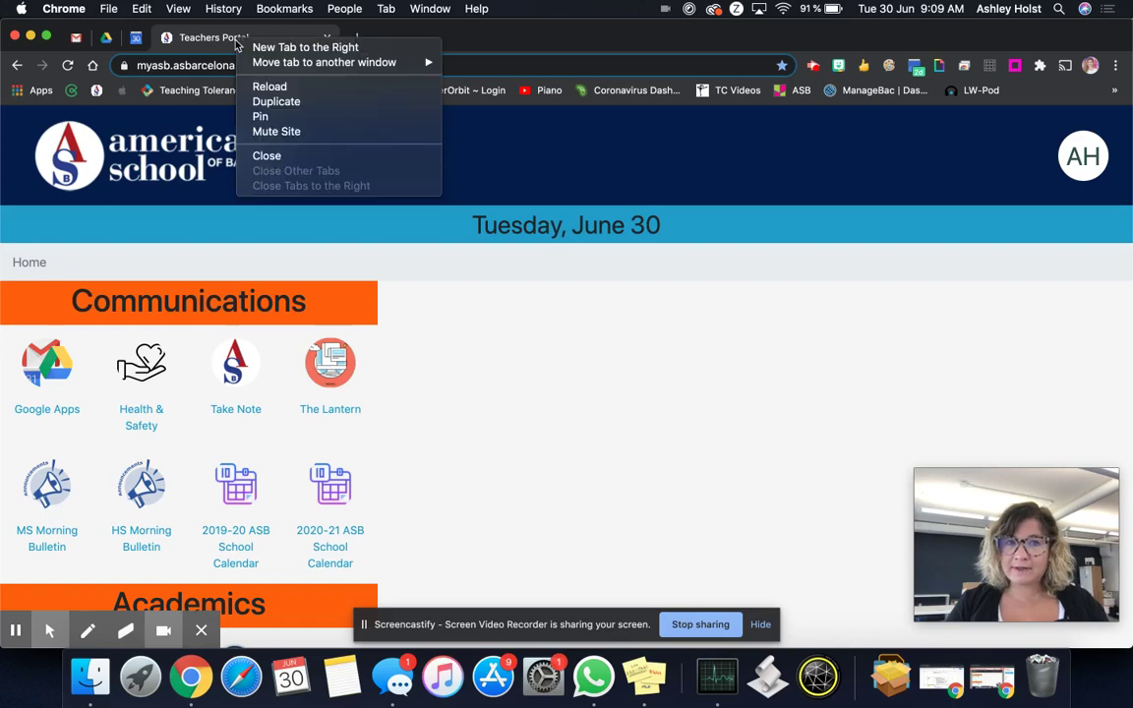
{"action": "left_click", "coordinate": [263, 116]}
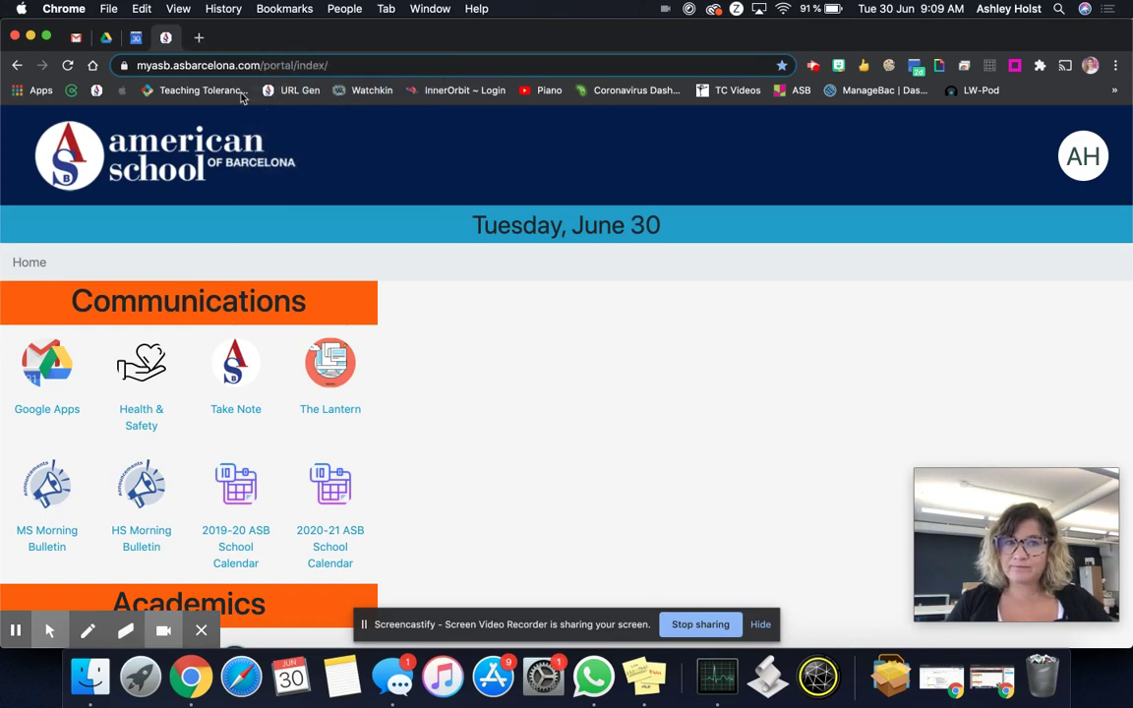
Review the pinned tabs, then visit kahoot.it in a new tab and close it
{"action": "left_click", "coordinate": [76, 38]}
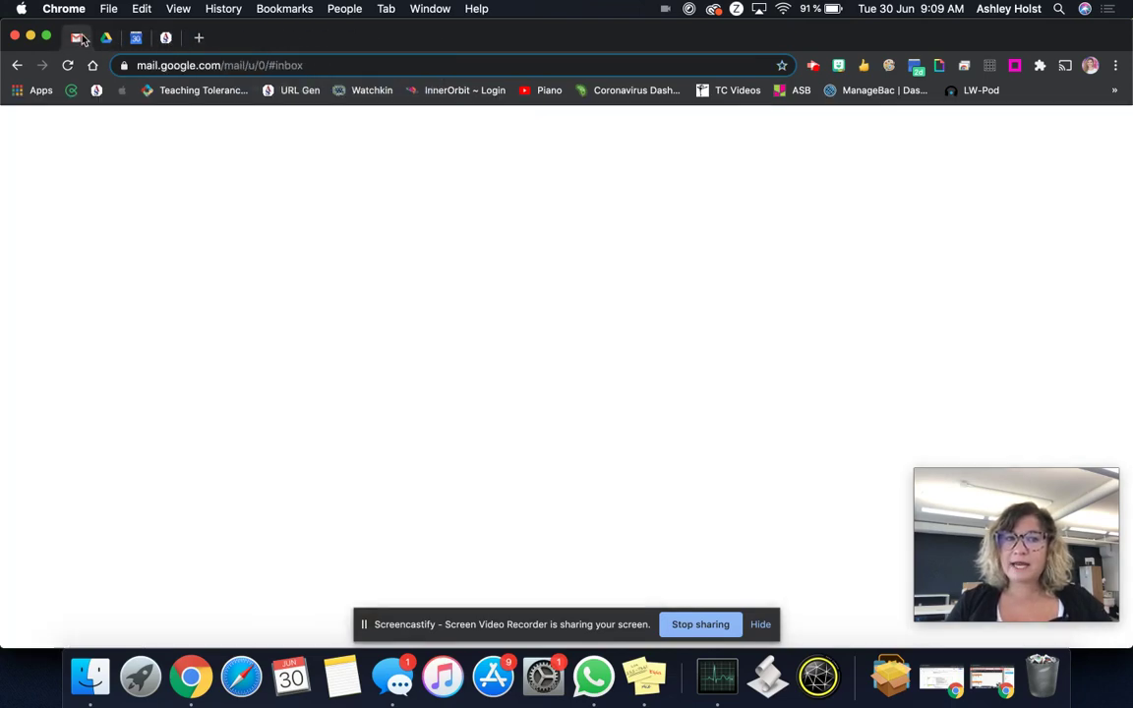
{"action": "left_click", "coordinate": [109, 39]}
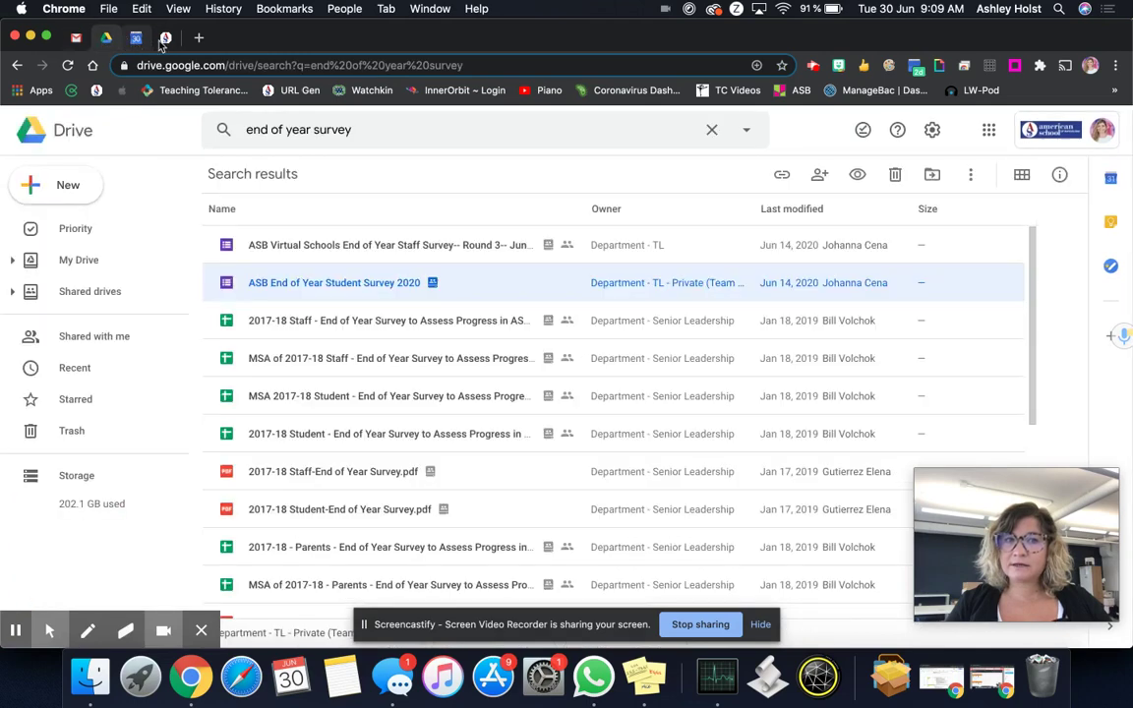
{"action": "left_click", "coordinate": [136, 39]}
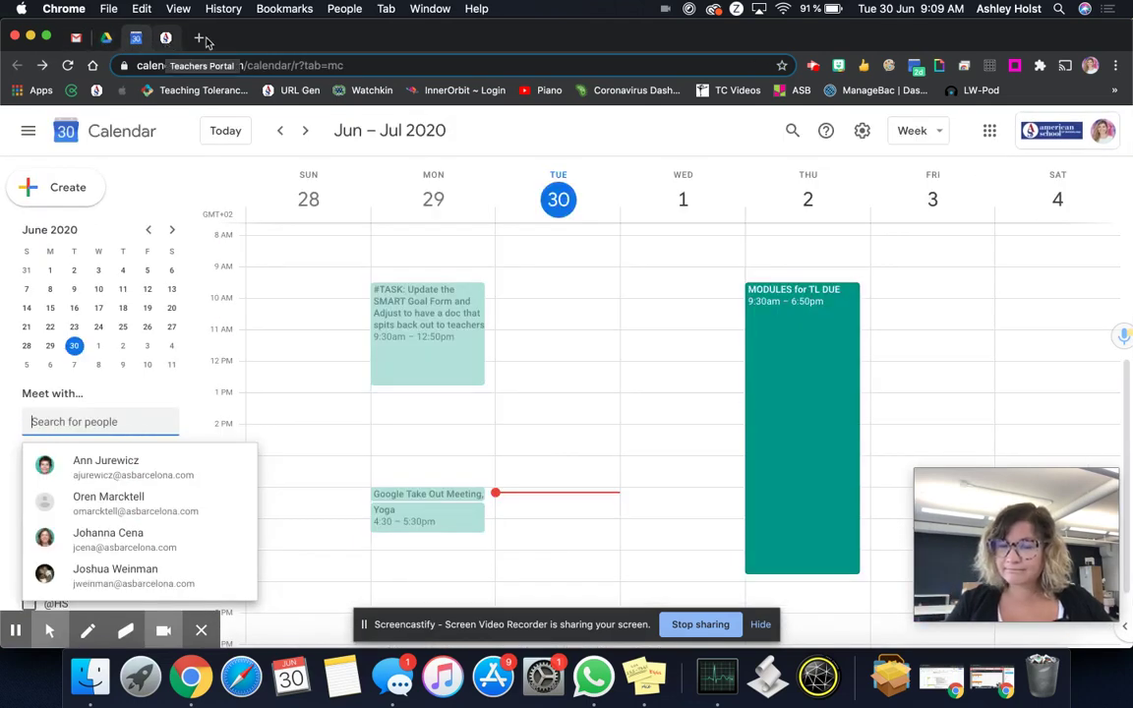
{"action": "left_click", "coordinate": [199, 37]}
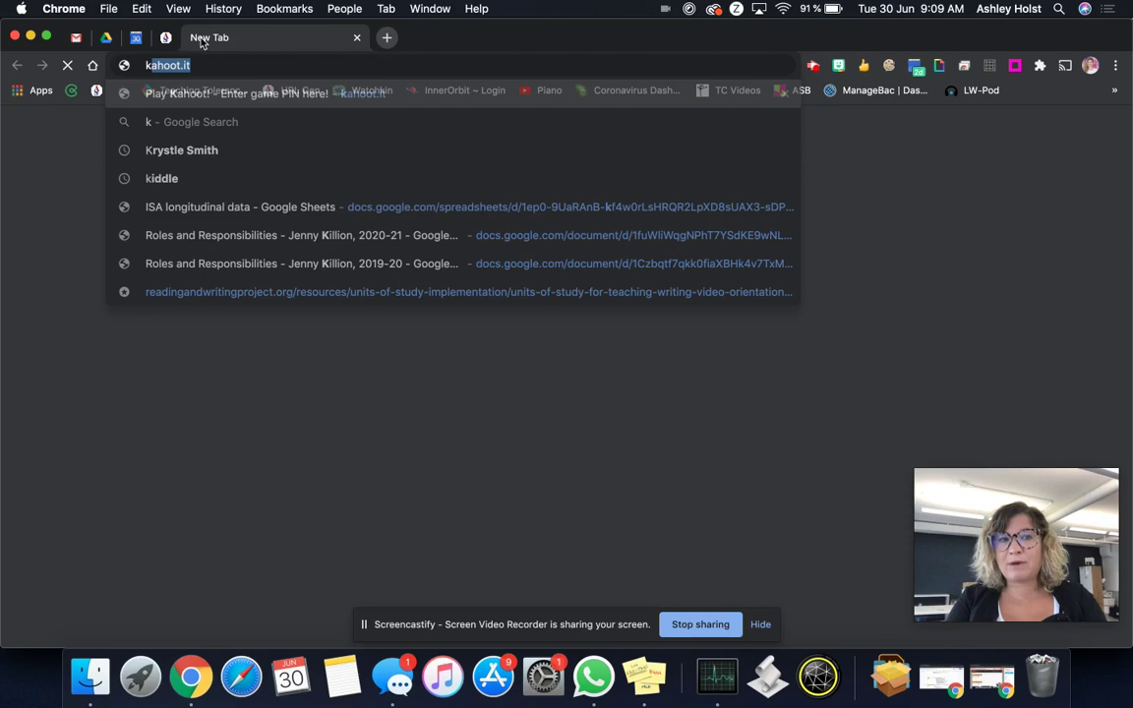
{"action": "type", "text": "kah"}
{"action": "key", "text": "Return"}
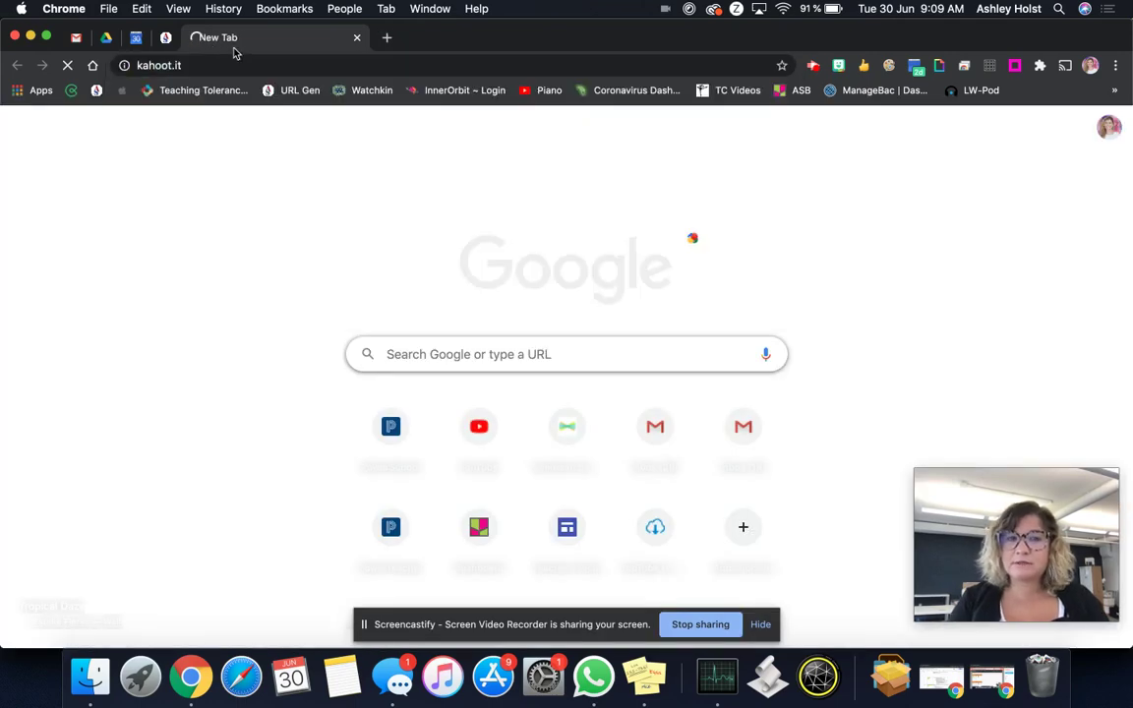
{"action": "left_click", "coordinate": [357, 38]}
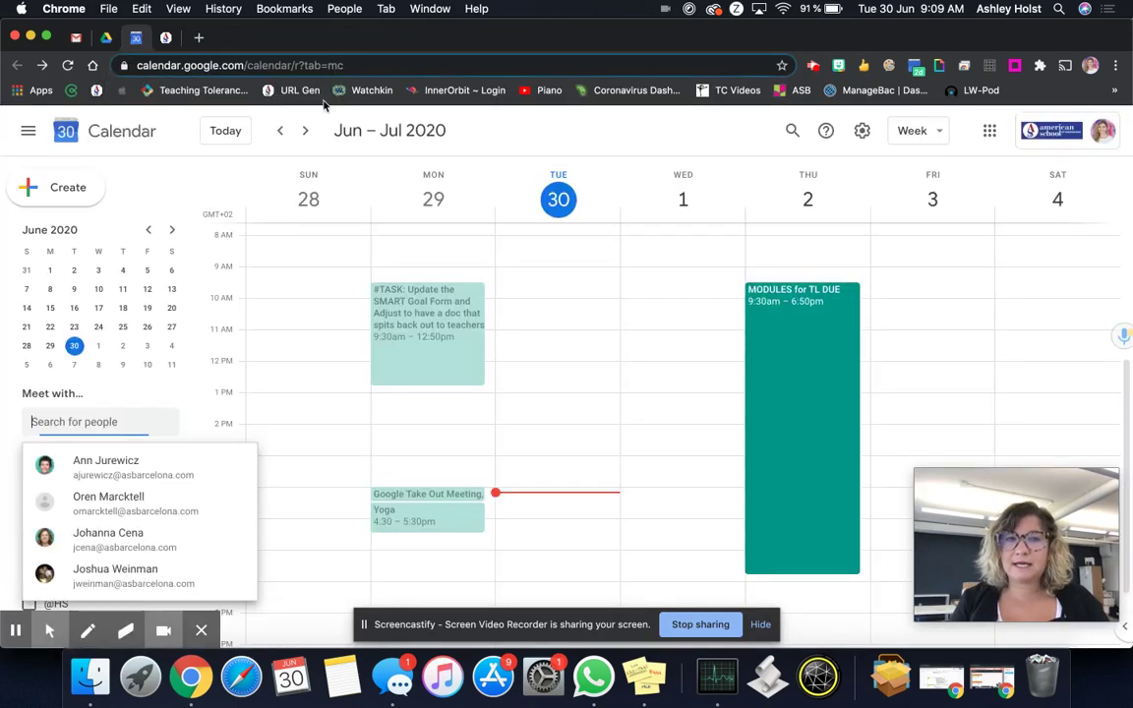
Switch to the pinned Gmail tab showing the inbox's 32 unread messages
{"action": "left_click", "coordinate": [73, 37]}
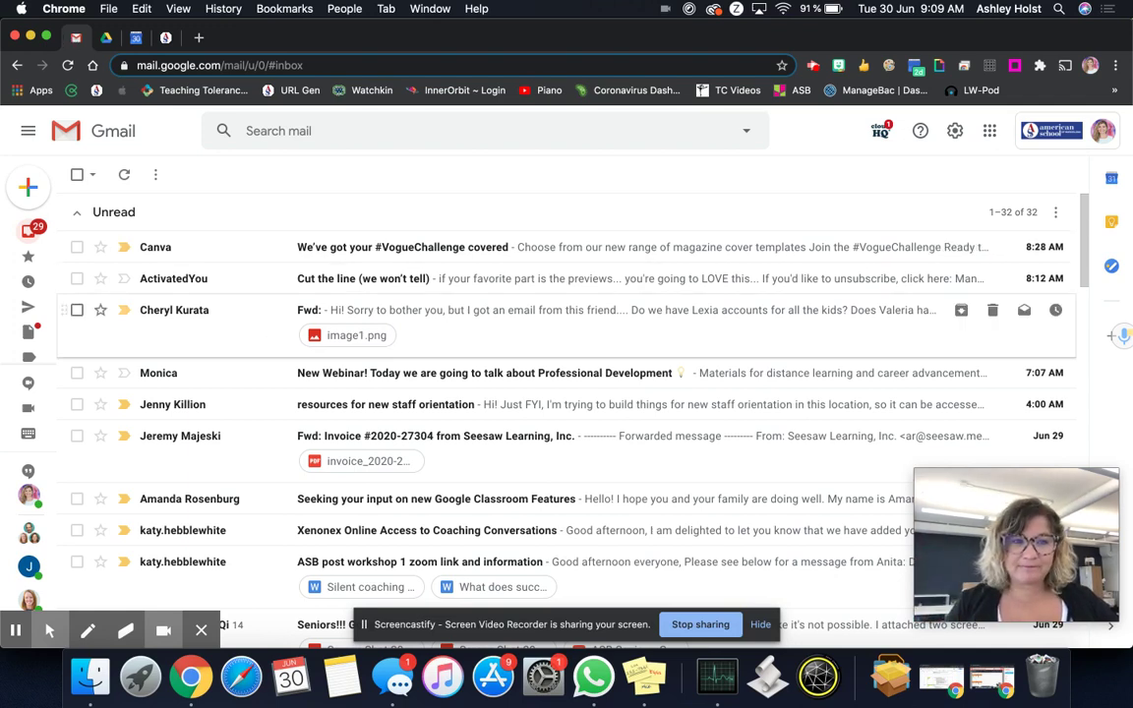
{"action": "mouse_move", "coordinate": [24, 161]}
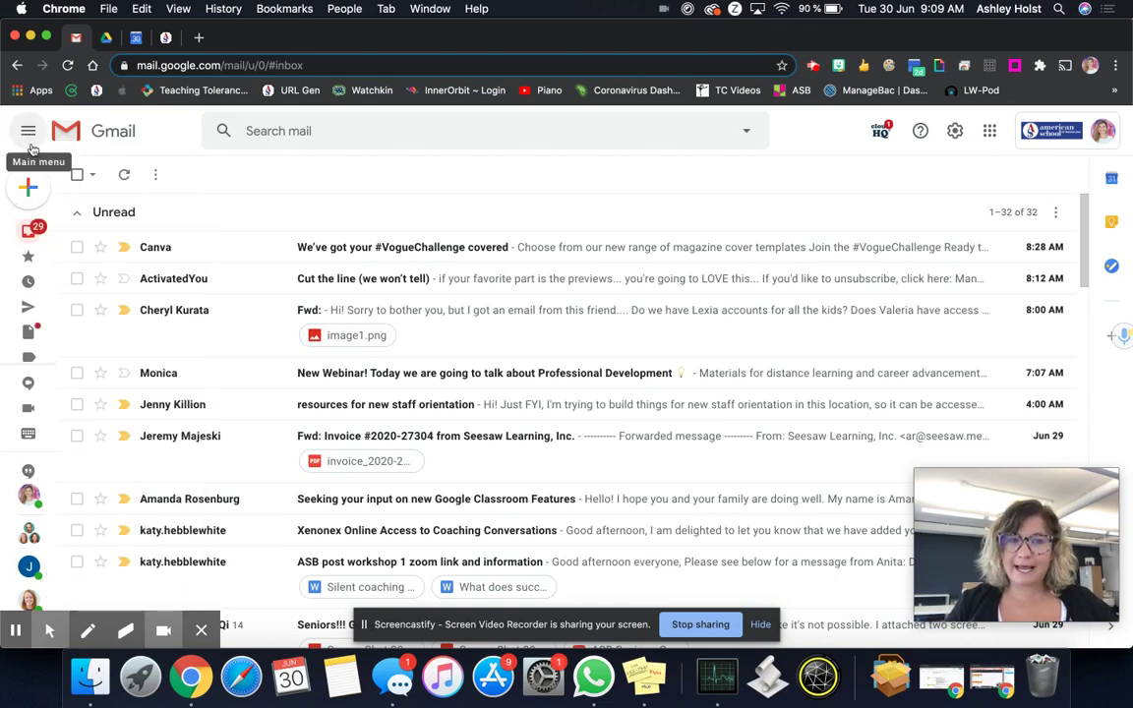
{"action": "left_click", "coordinate": [31, 138]}
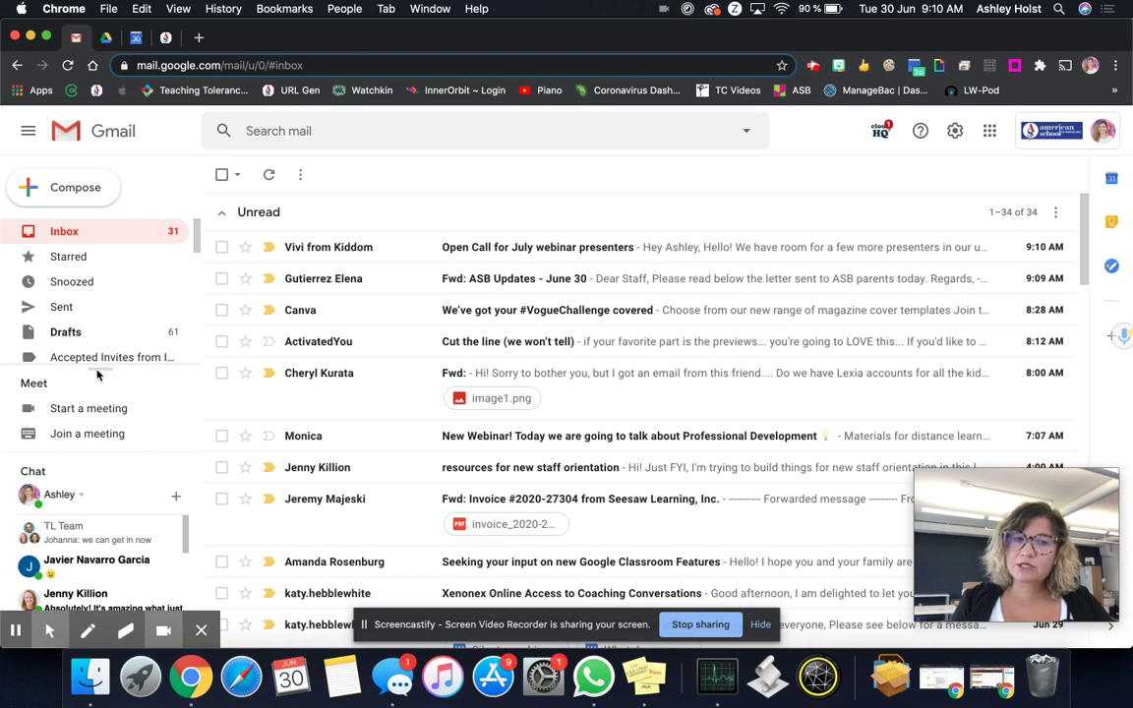
{"action": "left_click_drag", "start_coordinate": [97, 373], "coordinate": [90, 305]}
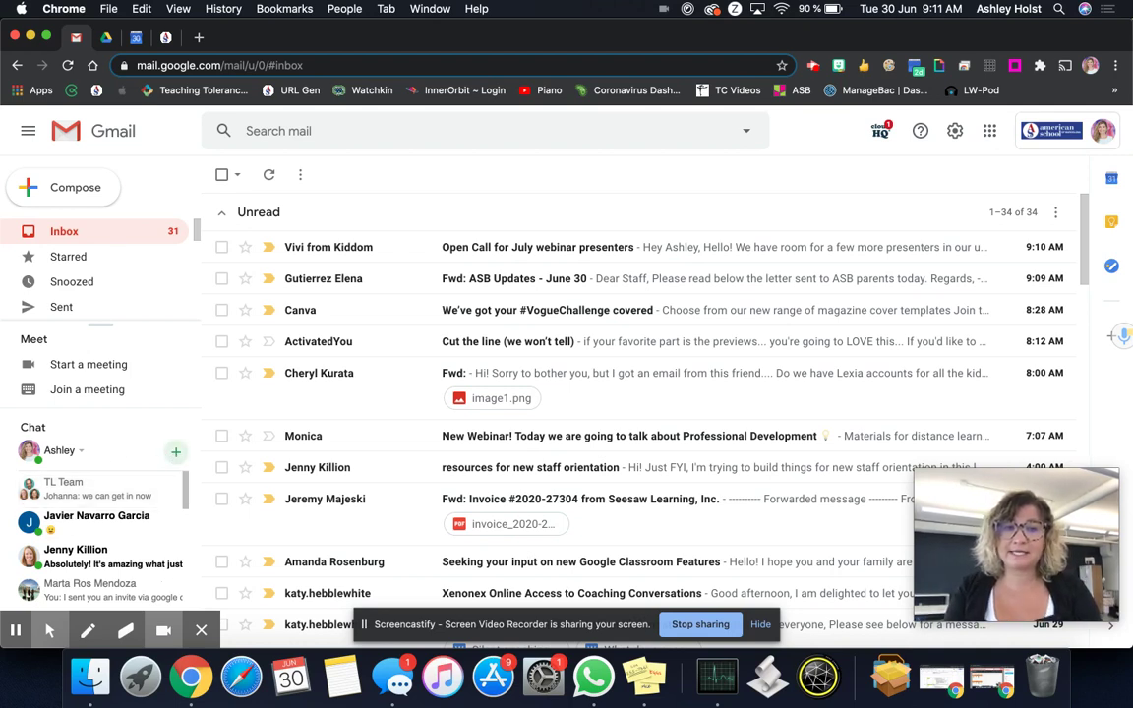
{"action": "left_click", "coordinate": [175, 456]}
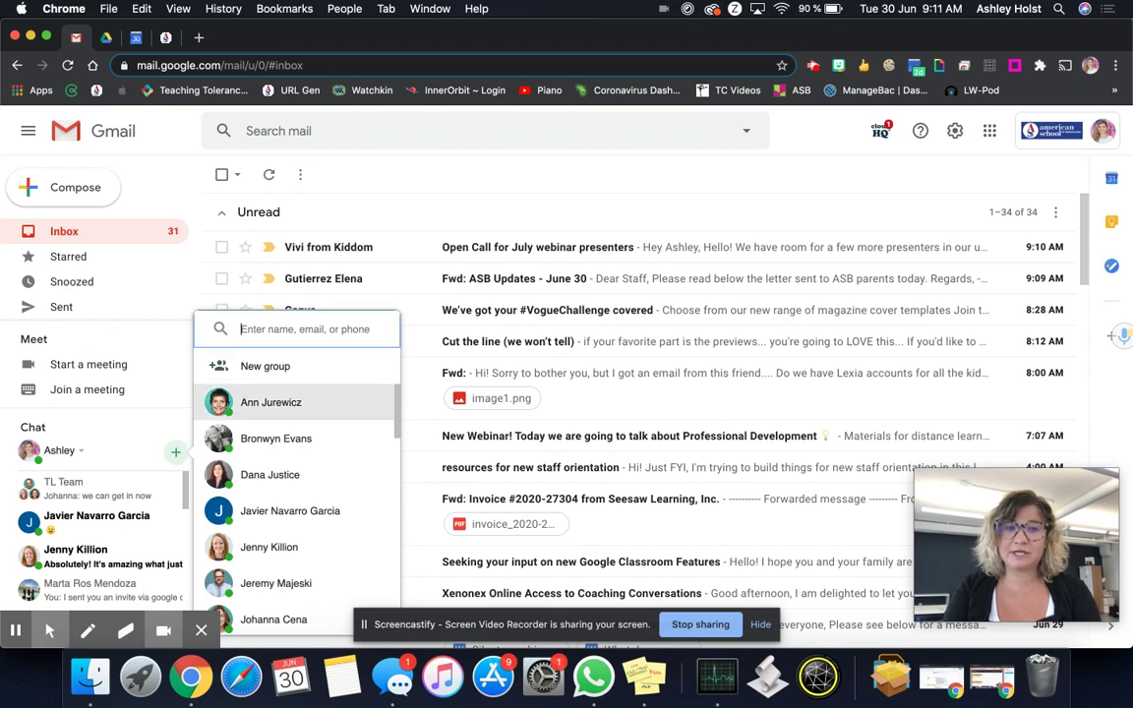
{"action": "type", "text": "jen"}
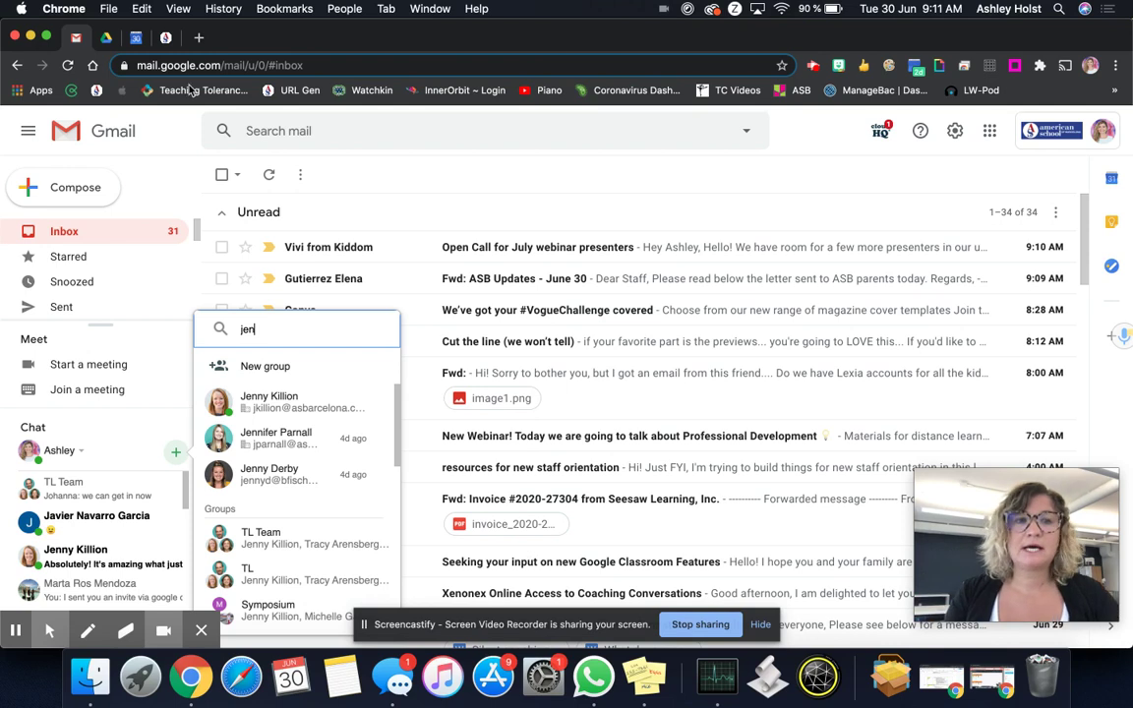
{"action": "left_click", "coordinate": [167, 116]}
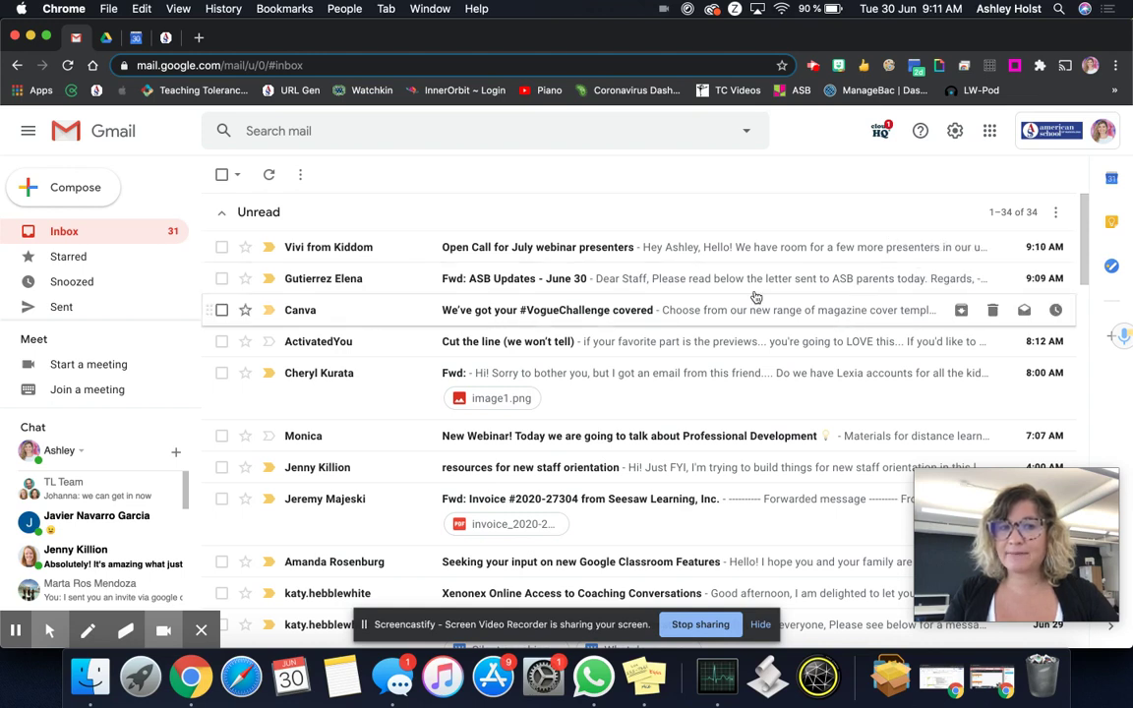
Use row quick actions: delete Canva, mark ActivatedYou read, snooze the Vivi from Kiddom email
{"action": "scroll", "coordinate": [741, 304], "scroll_direction": "down", "scroll_amount": 1}
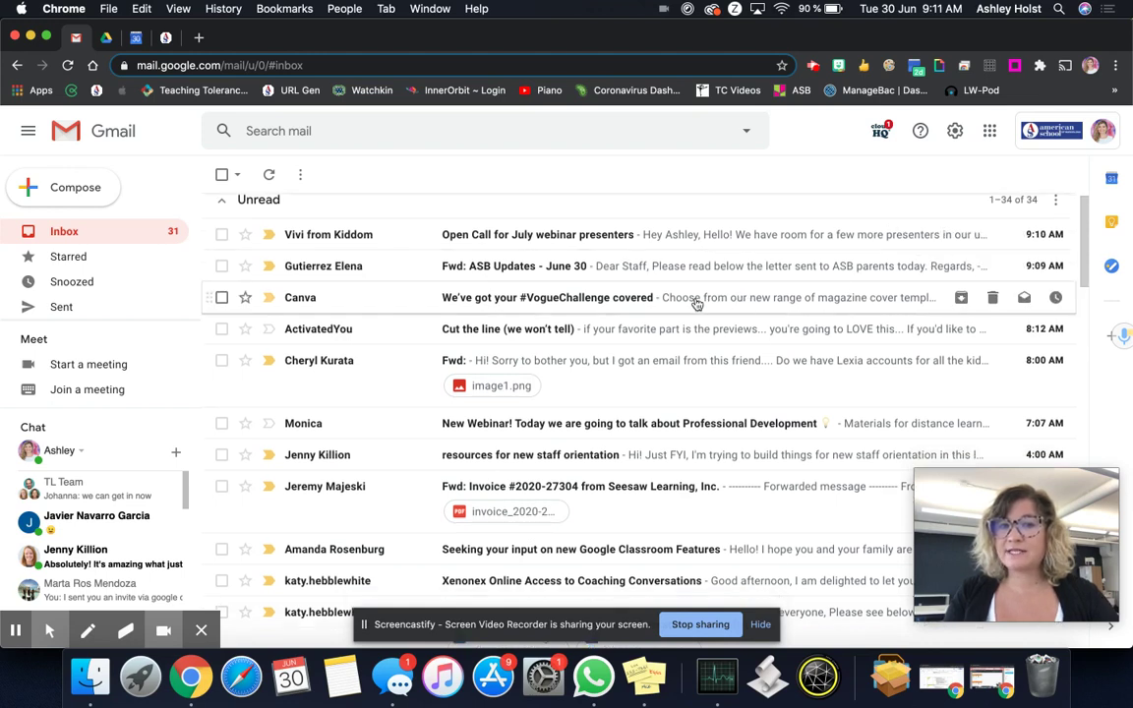
{"action": "left_click", "coordinate": [992, 297]}
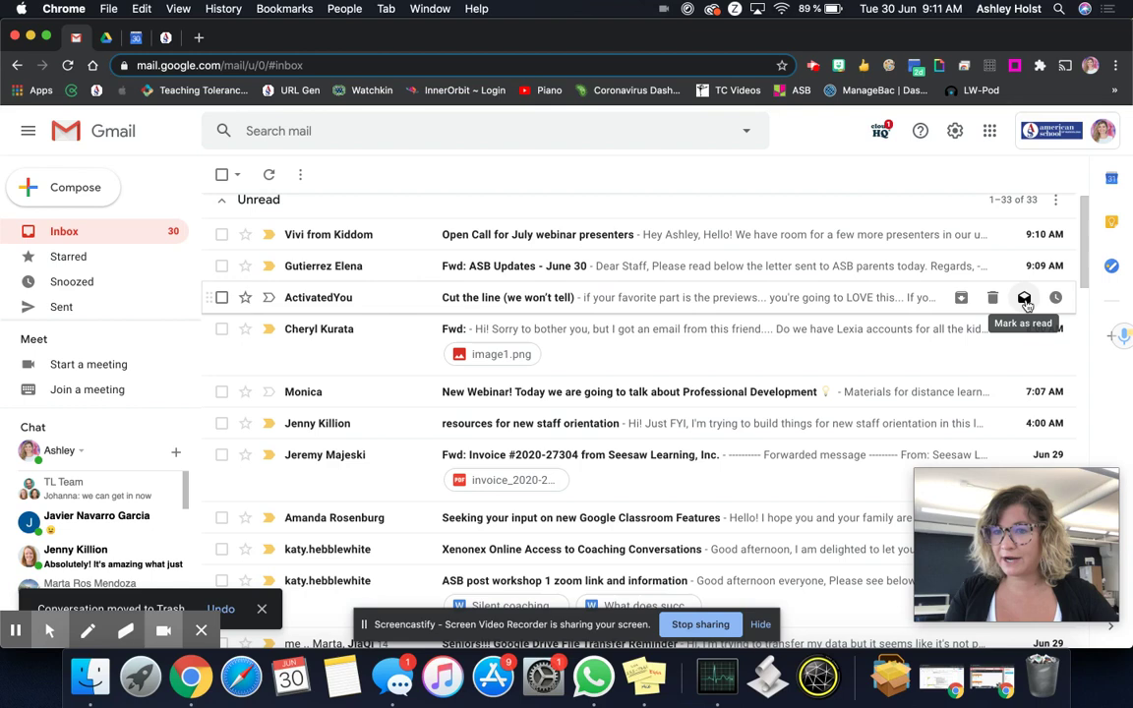
{"action": "left_click", "coordinate": [1024, 298]}
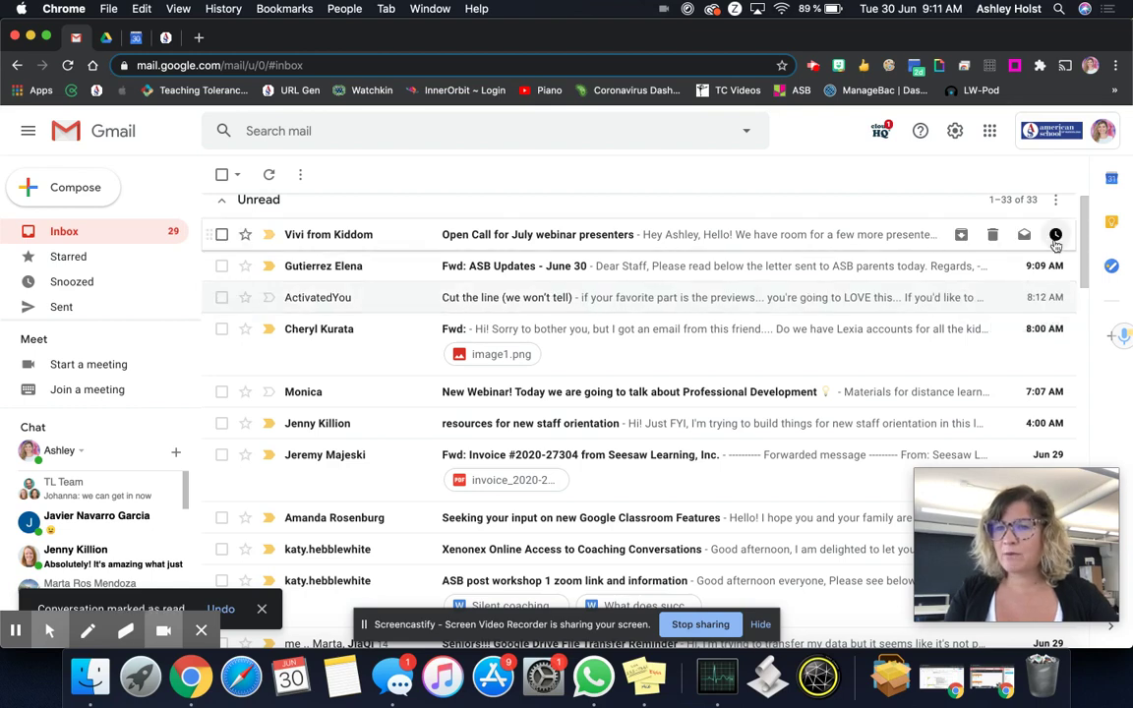
{"action": "left_click", "coordinate": [1056, 236]}
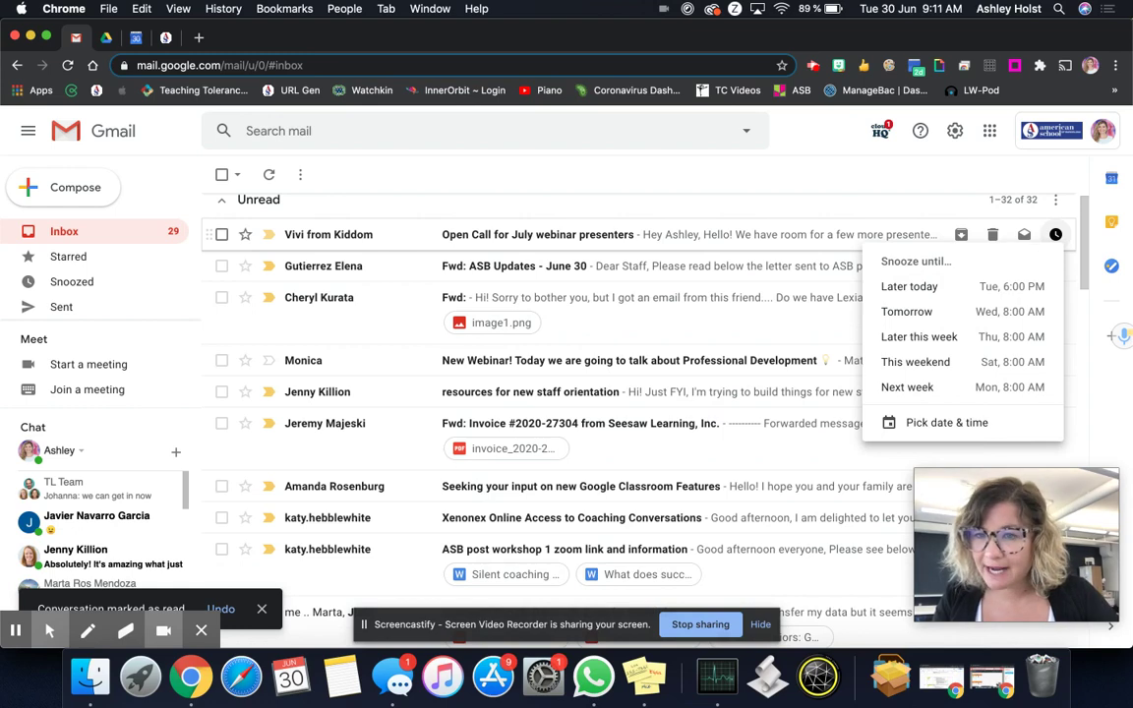
{"action": "key", "text": "Escape"}
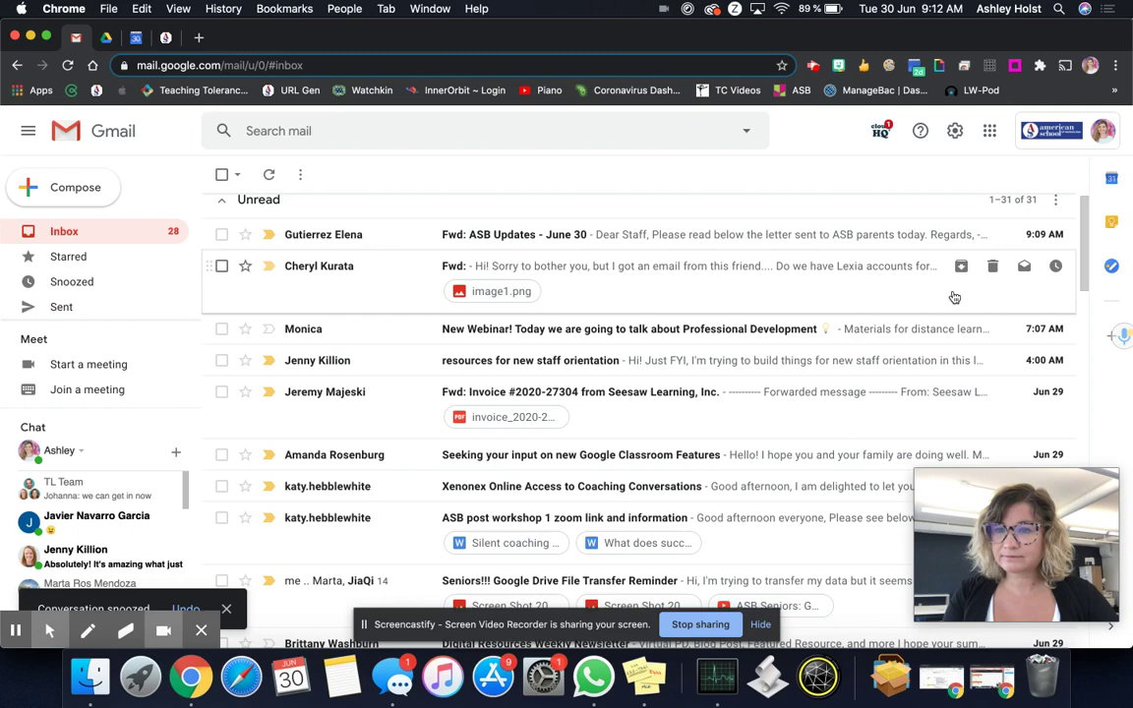
View the side Calendar for Monday June 29 and Sunday June 28, then show Keep notes
{"action": "left_click", "coordinate": [1113, 181]}
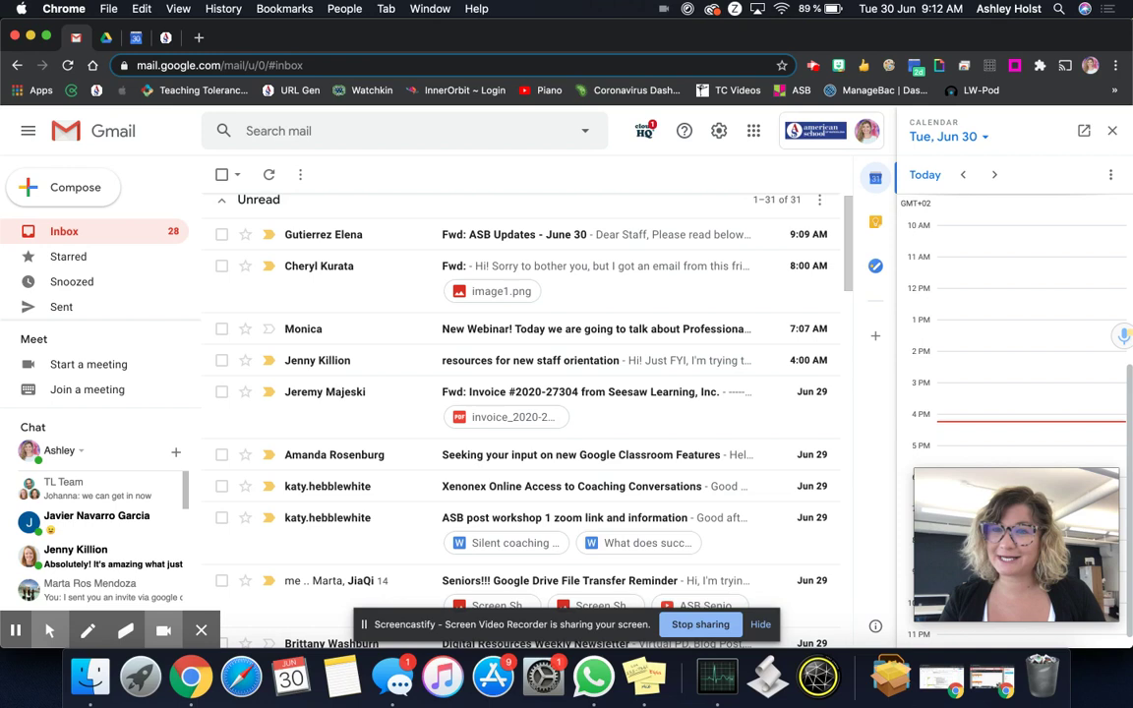
{"action": "left_click", "coordinate": [963, 174]}
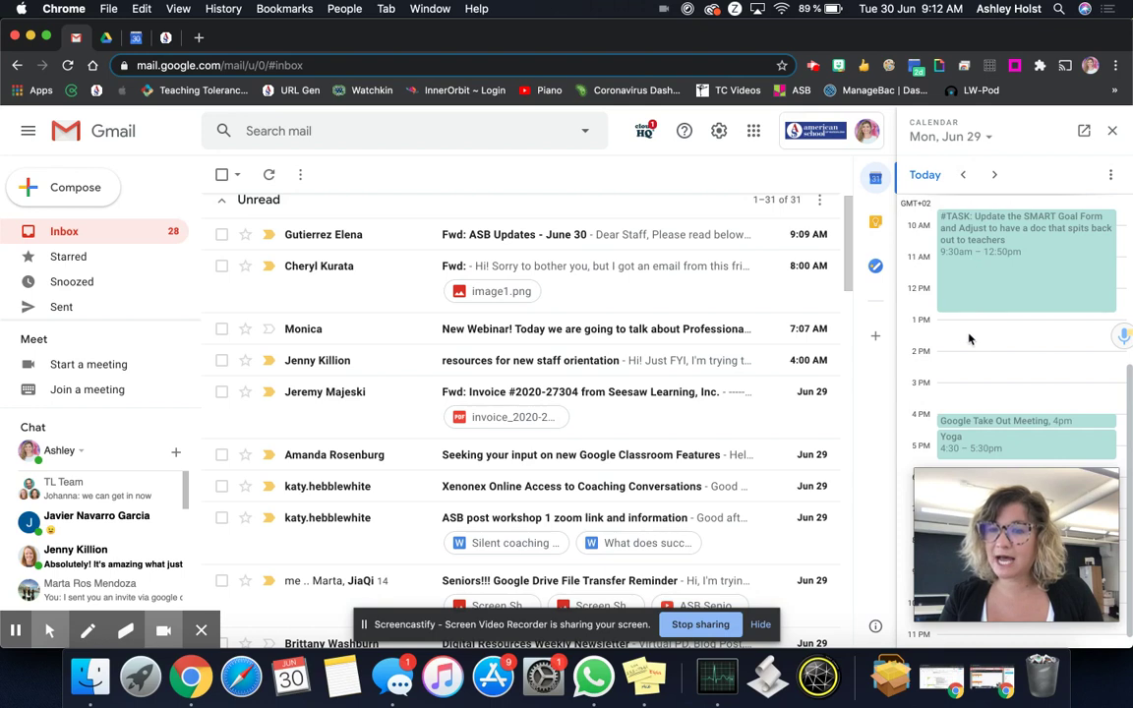
{"action": "left_click", "coordinate": [963, 174]}
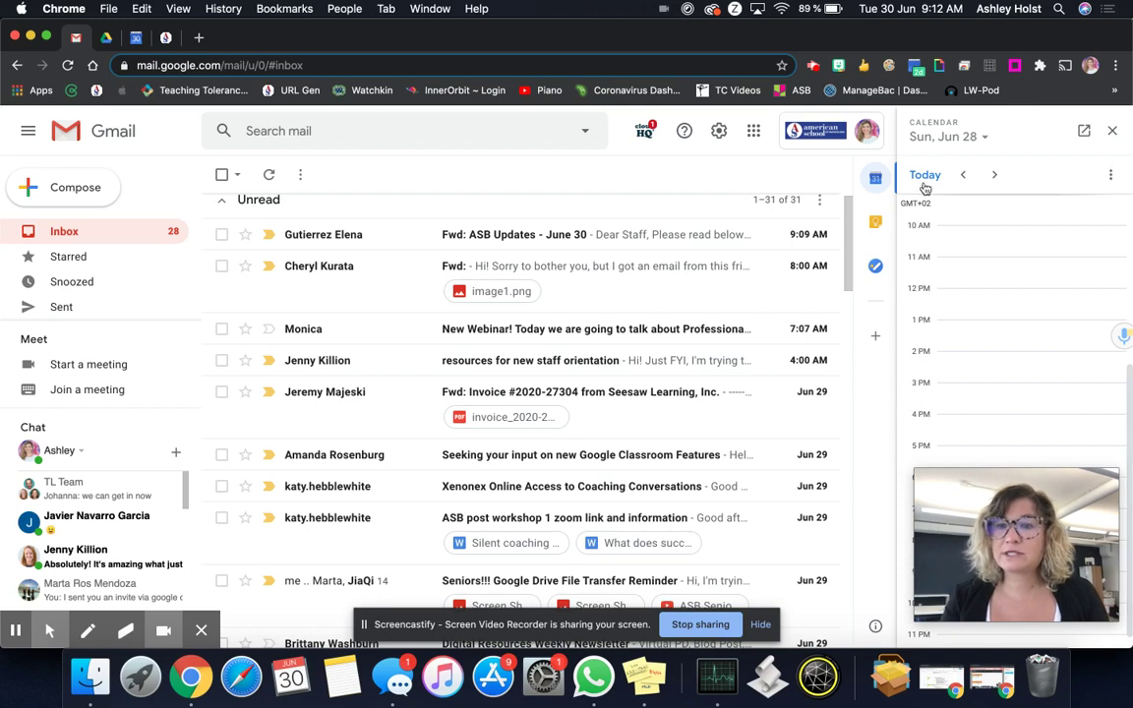
{"action": "left_click", "coordinate": [880, 225]}
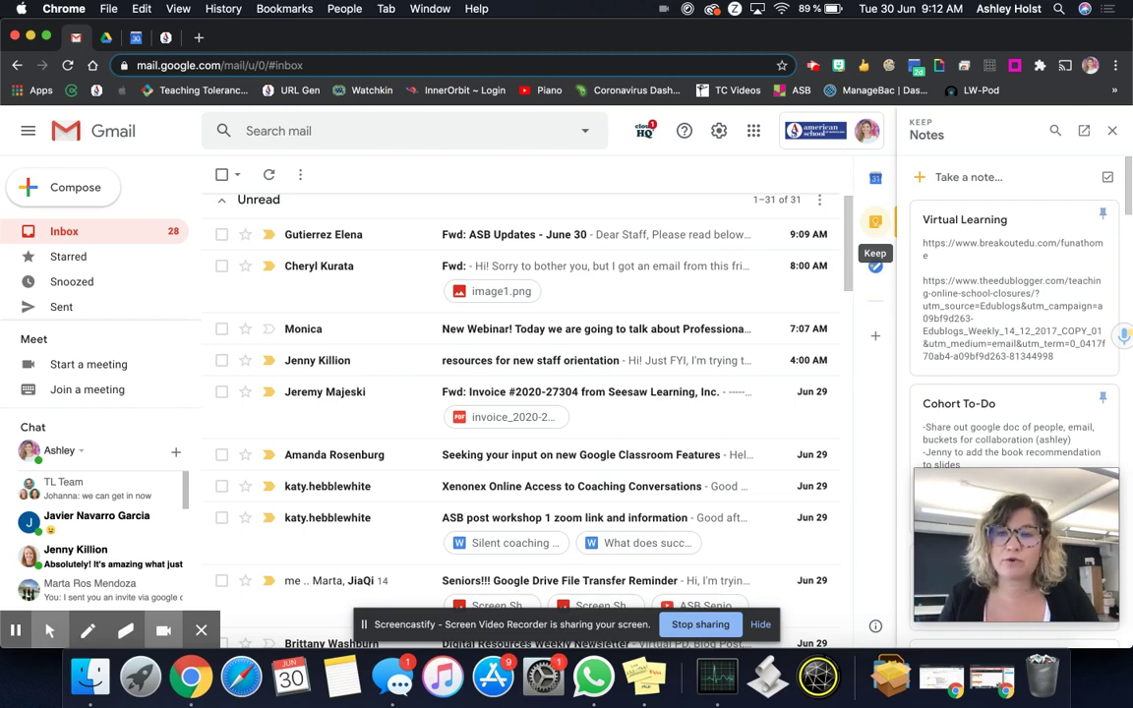
Show the Tasks list in the side panel and complete the 'bookflix' task
{"action": "left_click", "coordinate": [875, 265]}
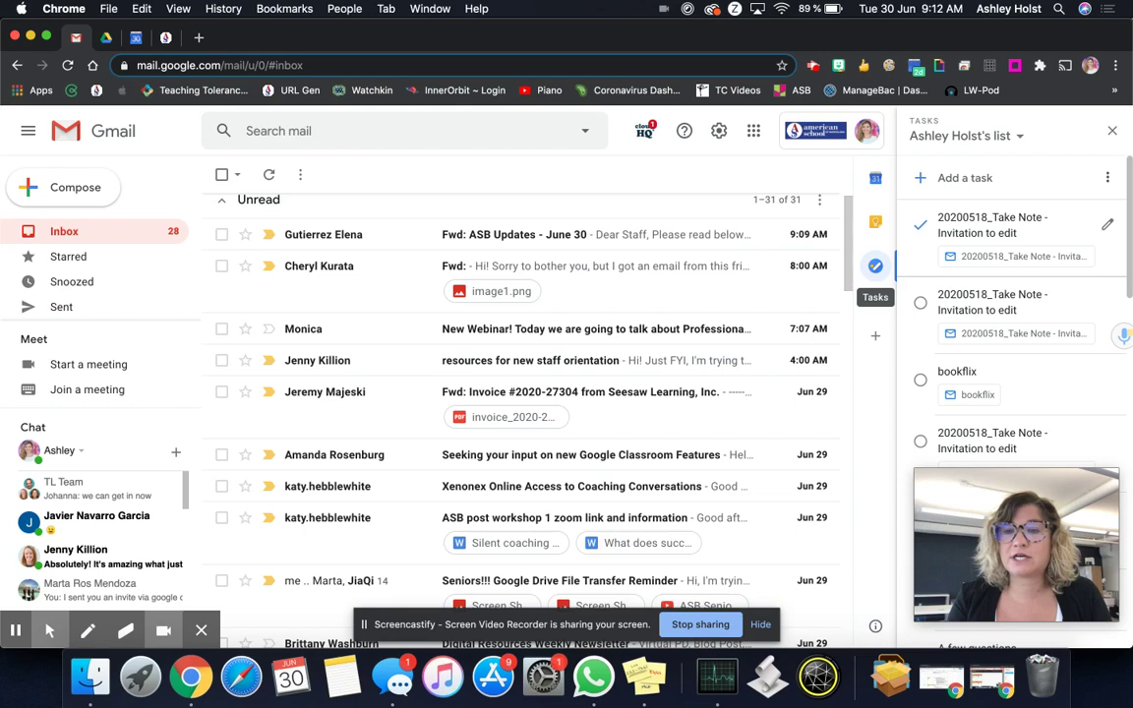
{"action": "left_click", "coordinate": [921, 384]}
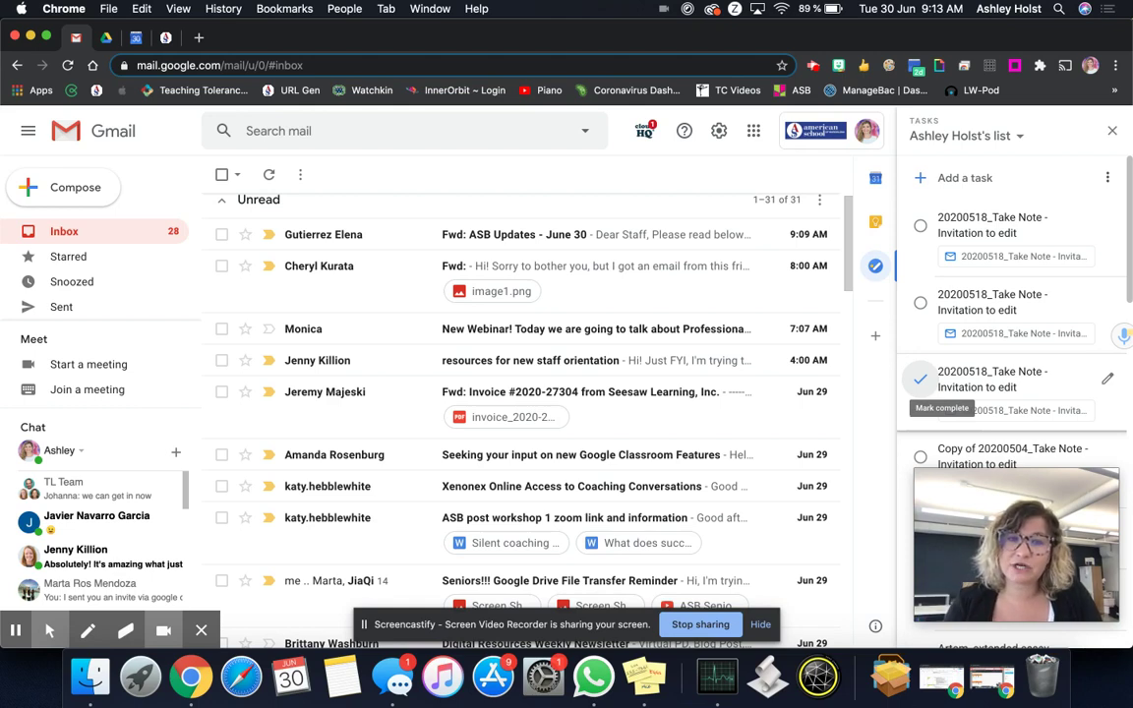
Add the Genially 'New Webinar' email to Tasks, then reopen it from the task's email link
{"action": "left_click", "coordinate": [486, 334]}
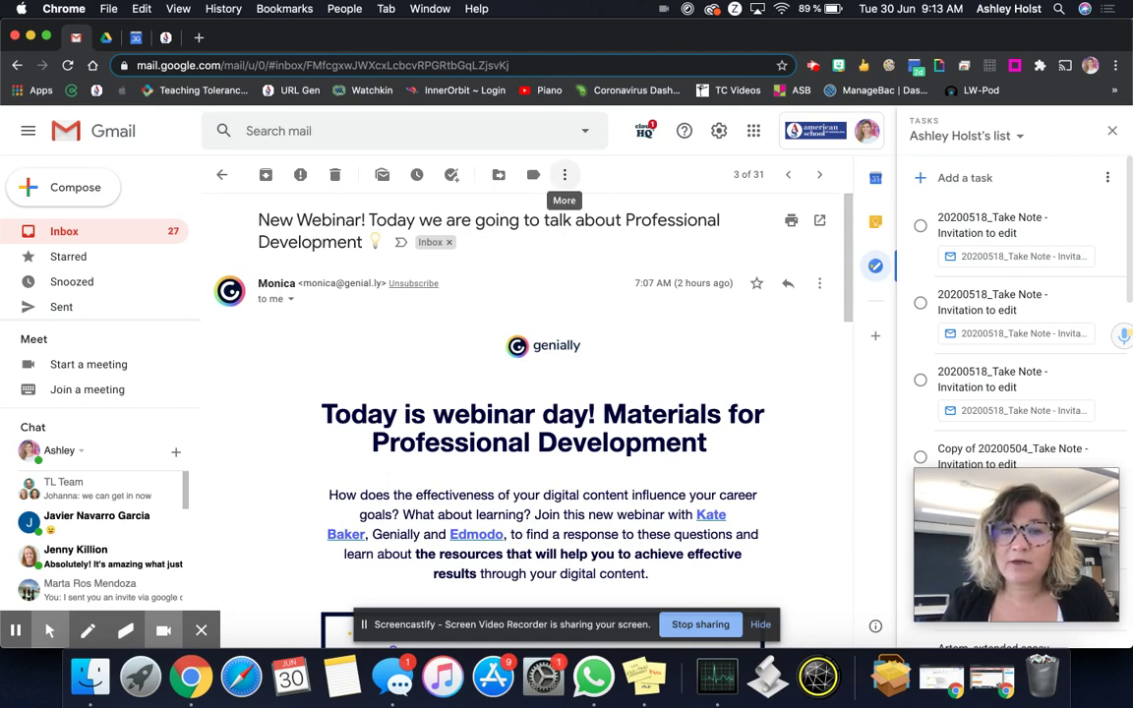
{"action": "left_click", "coordinate": [566, 175]}
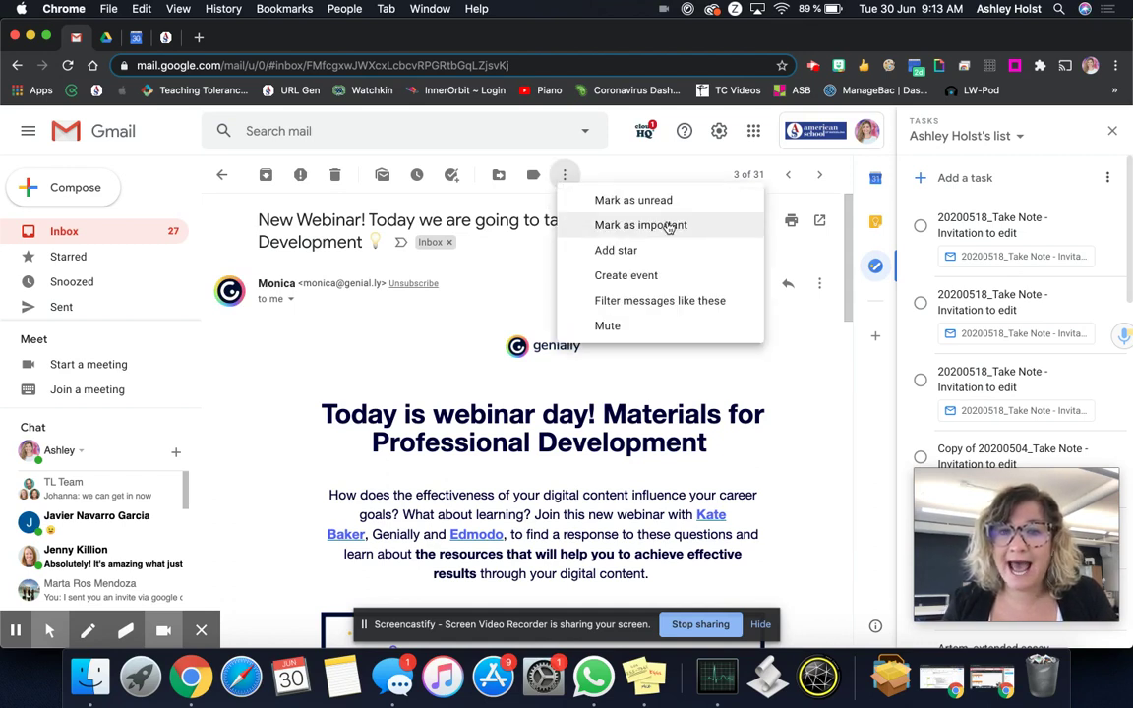
{"action": "left_click", "coordinate": [450, 175]}
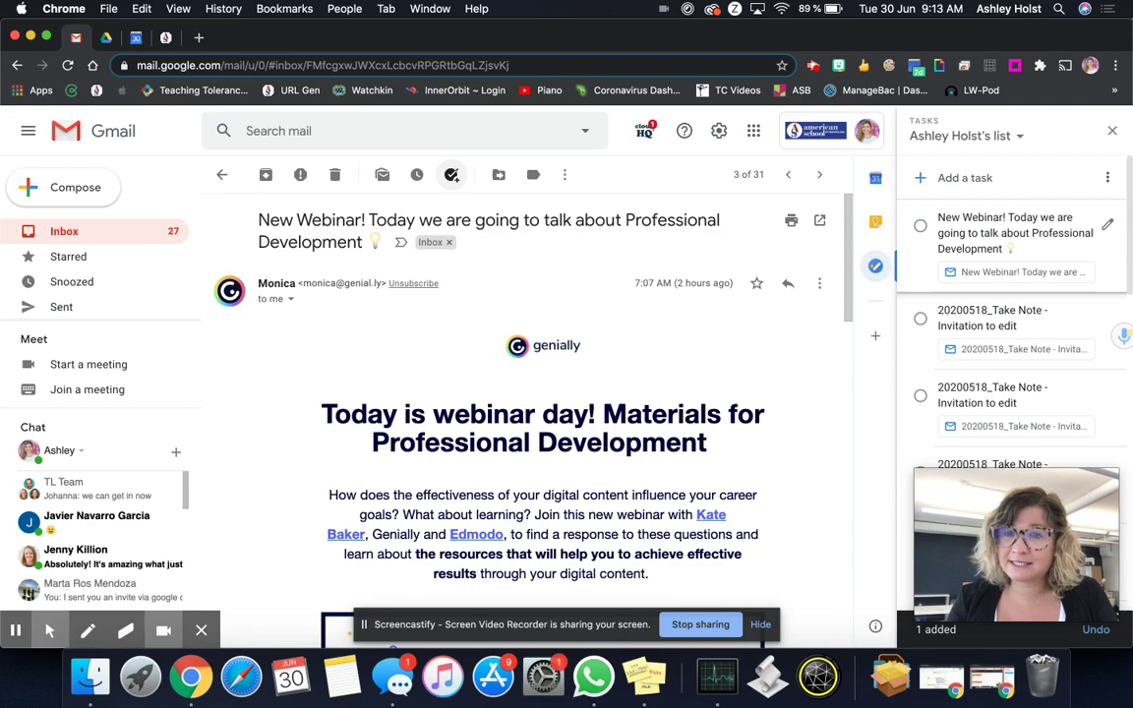
{"action": "left_click", "coordinate": [71, 232]}
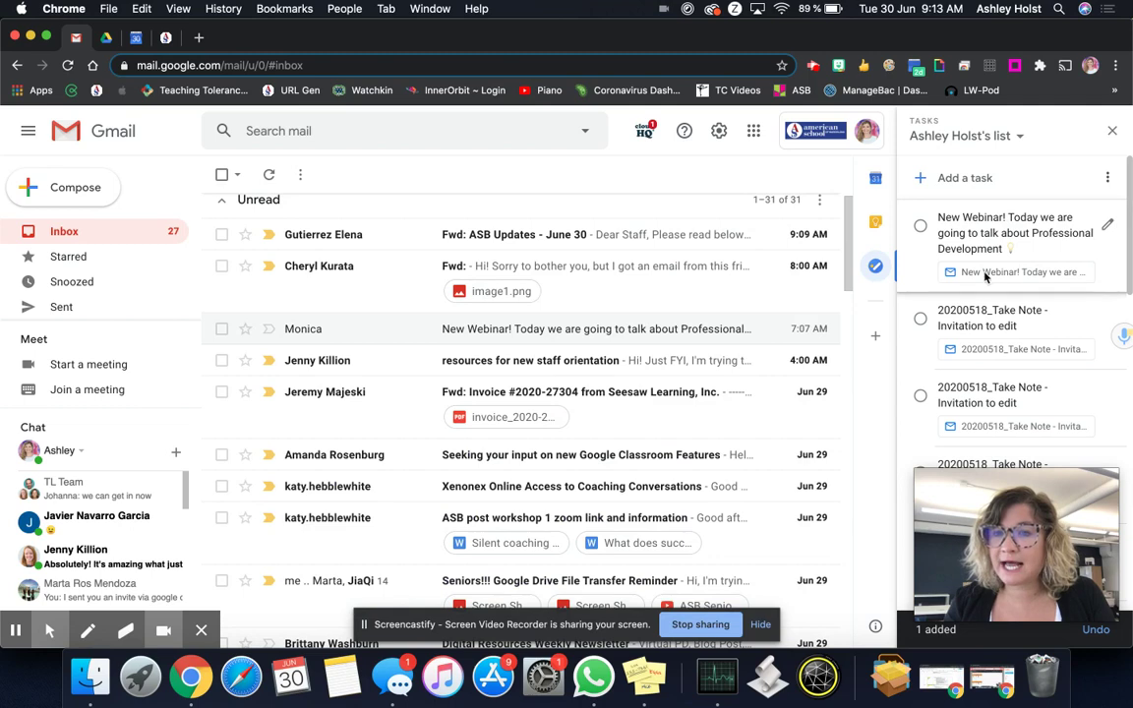
{"action": "left_click", "coordinate": [985, 279]}
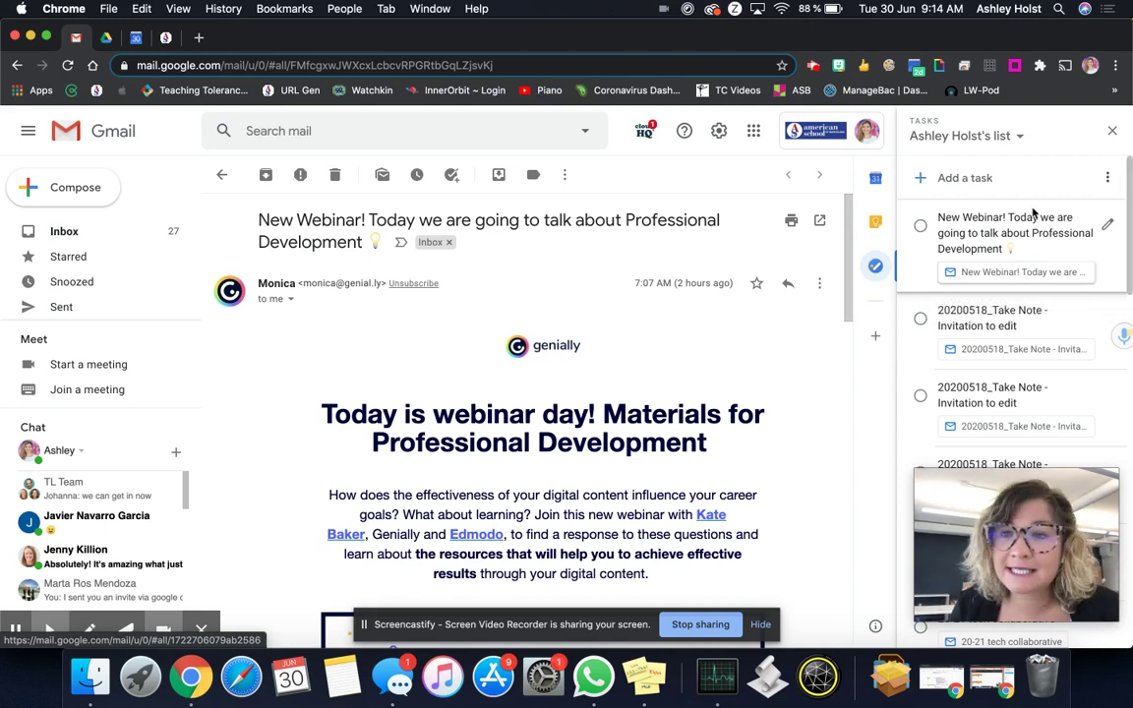
Retitle the webinar task as a reminder to update a colleague's phone number, then return to the inbox
{"action": "left_click", "coordinate": [1055, 236]}
{"action": "triple_click", "coordinate": [1056, 236]}
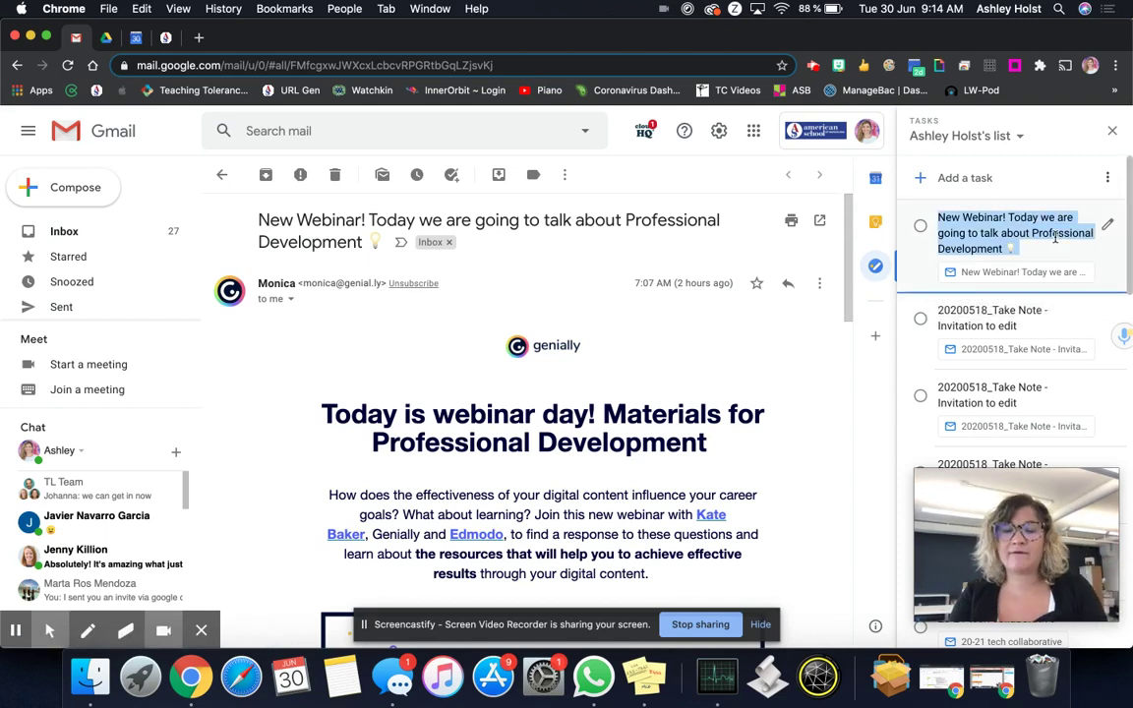
{"action": "type", "text": "Update ph"}
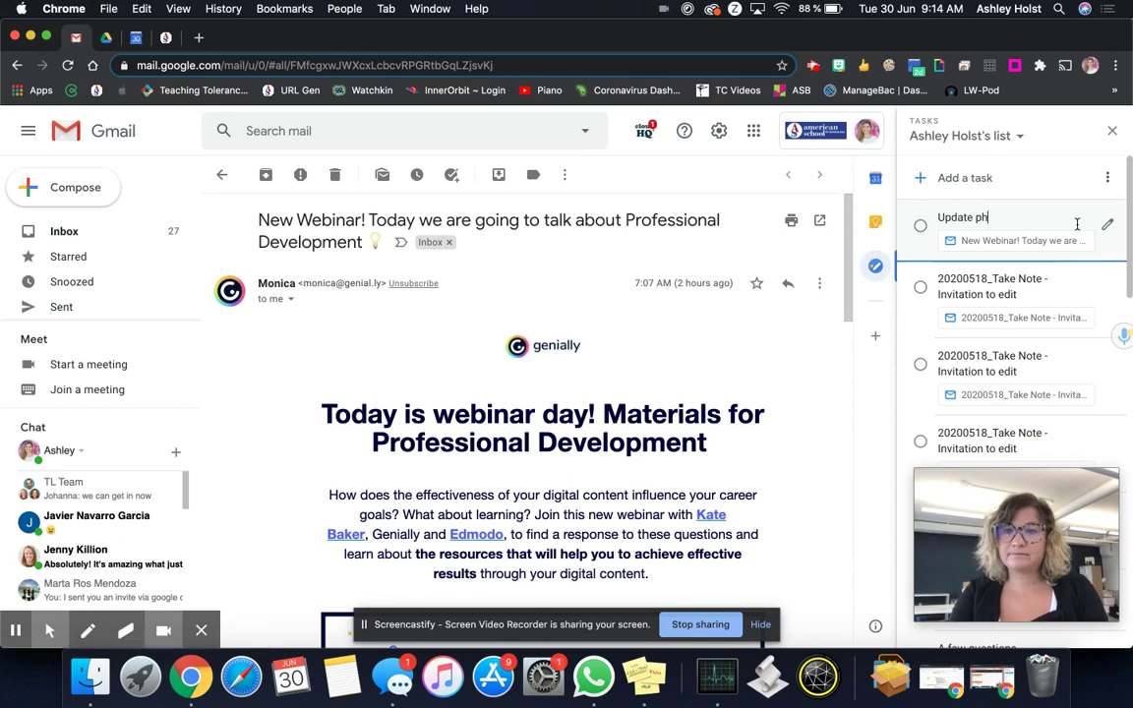
{"action": "type", "text": "one number for Ana"}
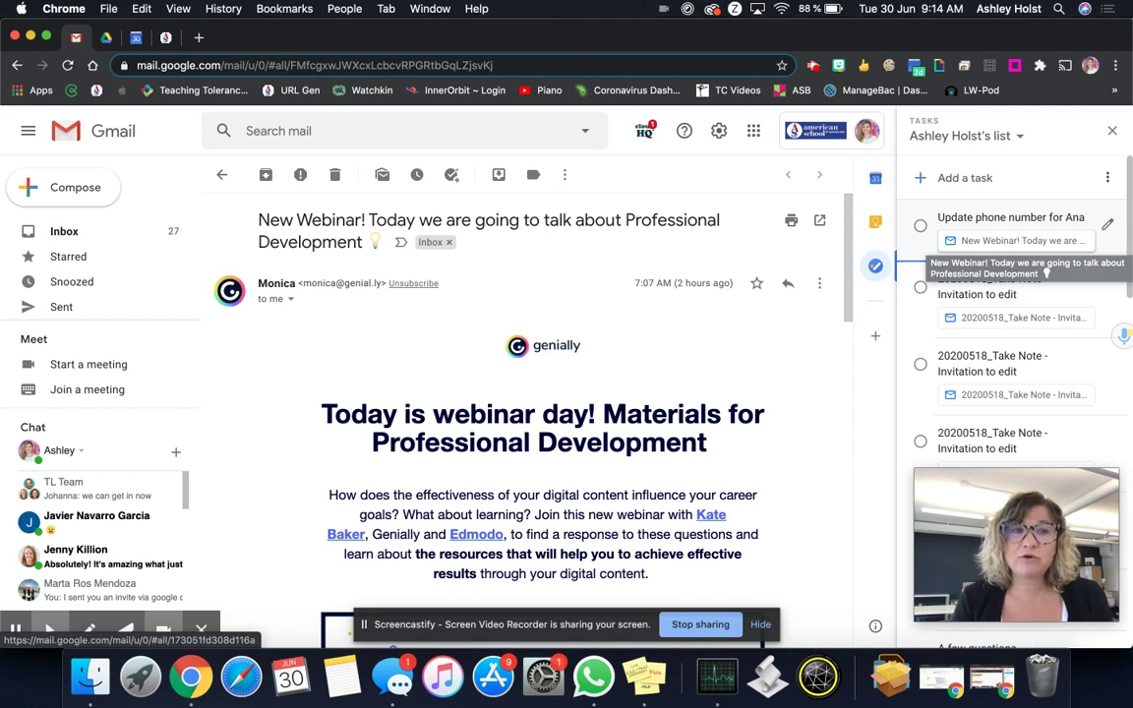
{"action": "left_click", "coordinate": [222, 174]}
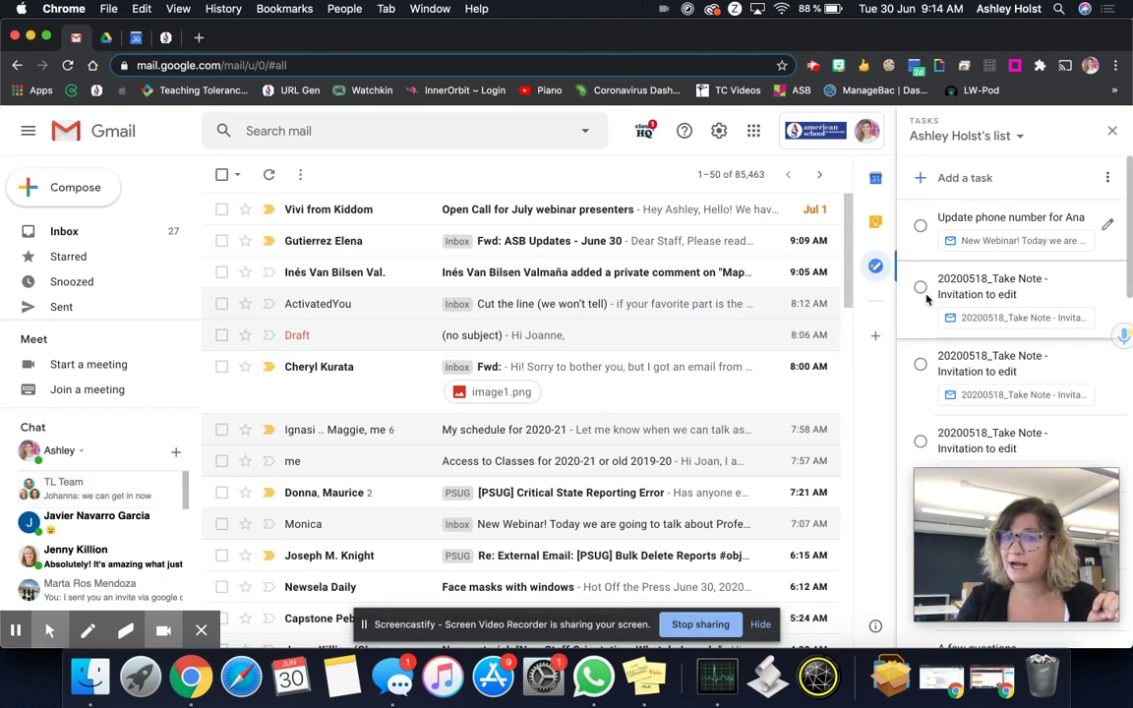
Show Google Calendar in the side panel and start a new email addressed to ASB Staff
{"action": "left_click", "coordinate": [878, 177]}
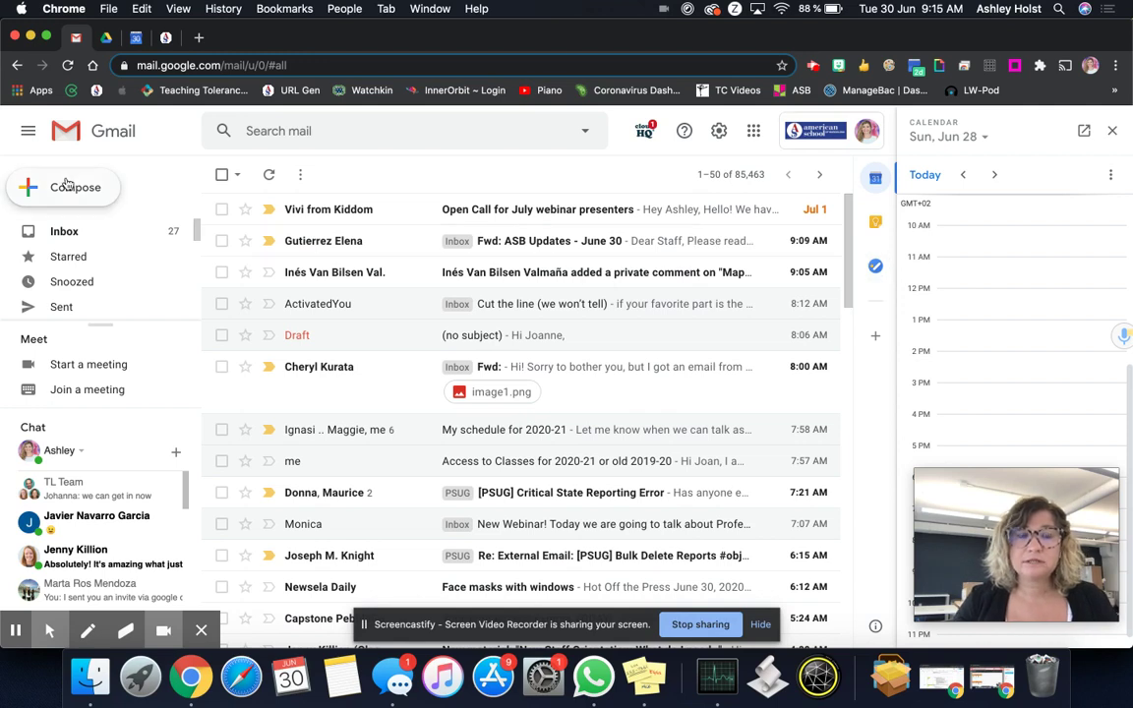
{"action": "left_click", "coordinate": [66, 184]}
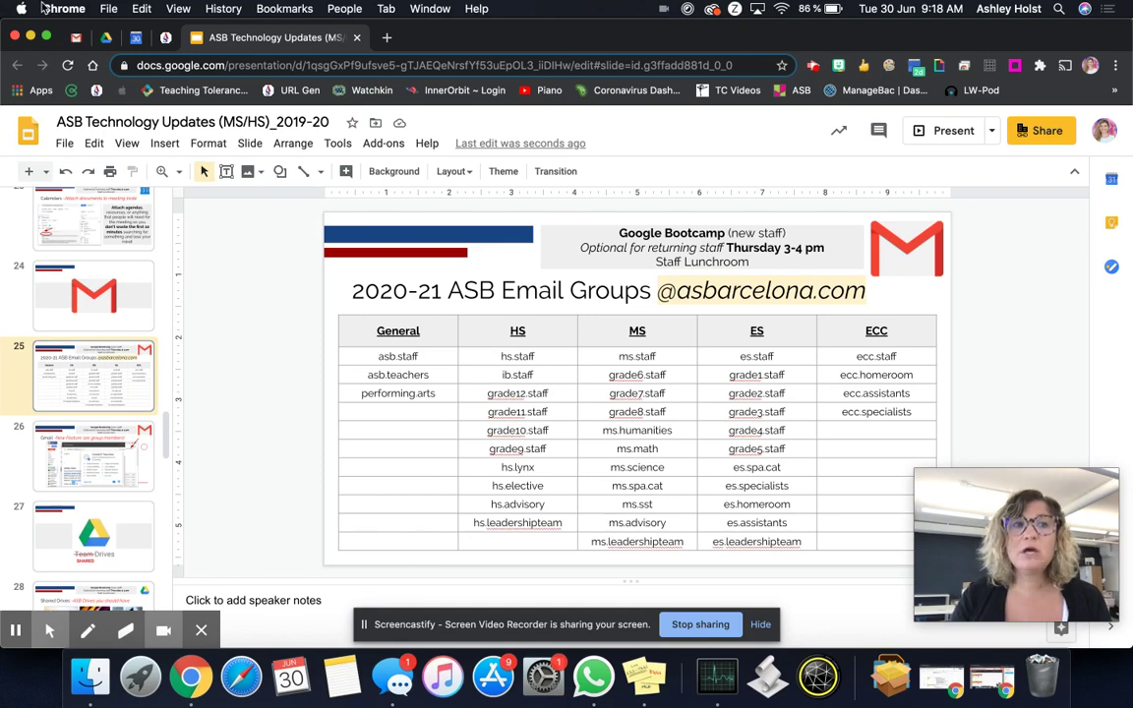
{"action": "left_click", "coordinate": [75, 38]}
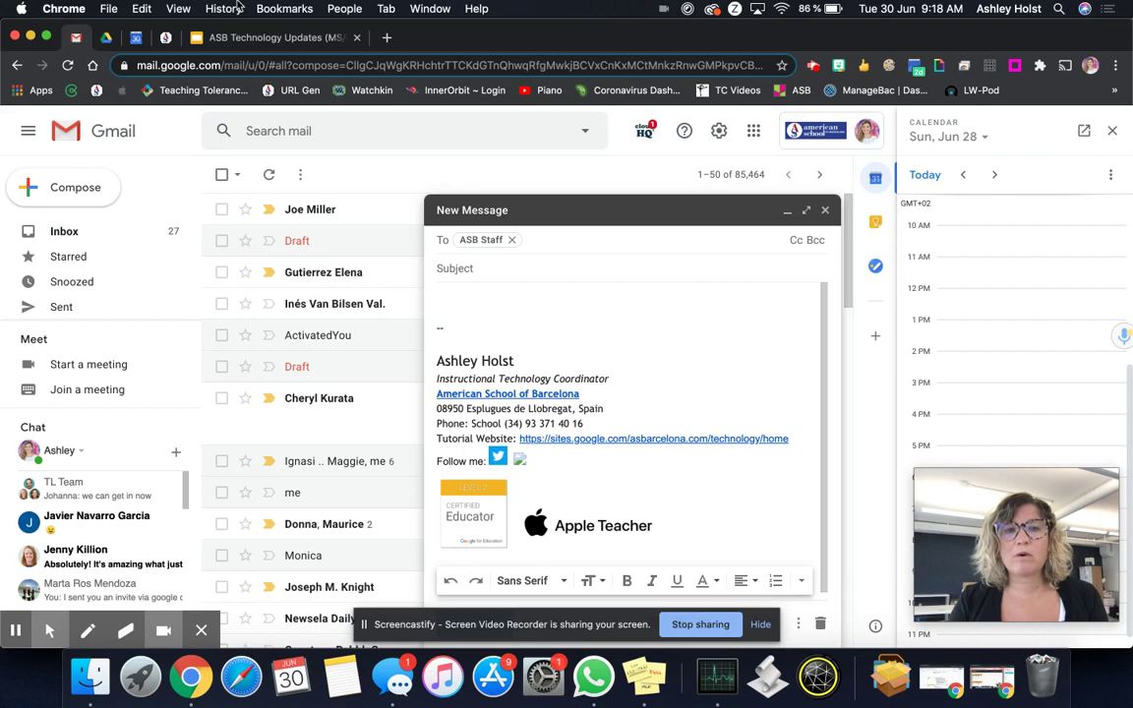
Remove the ASB Staff recipient chip from the New Message's To field
{"action": "left_click", "coordinate": [511, 241]}
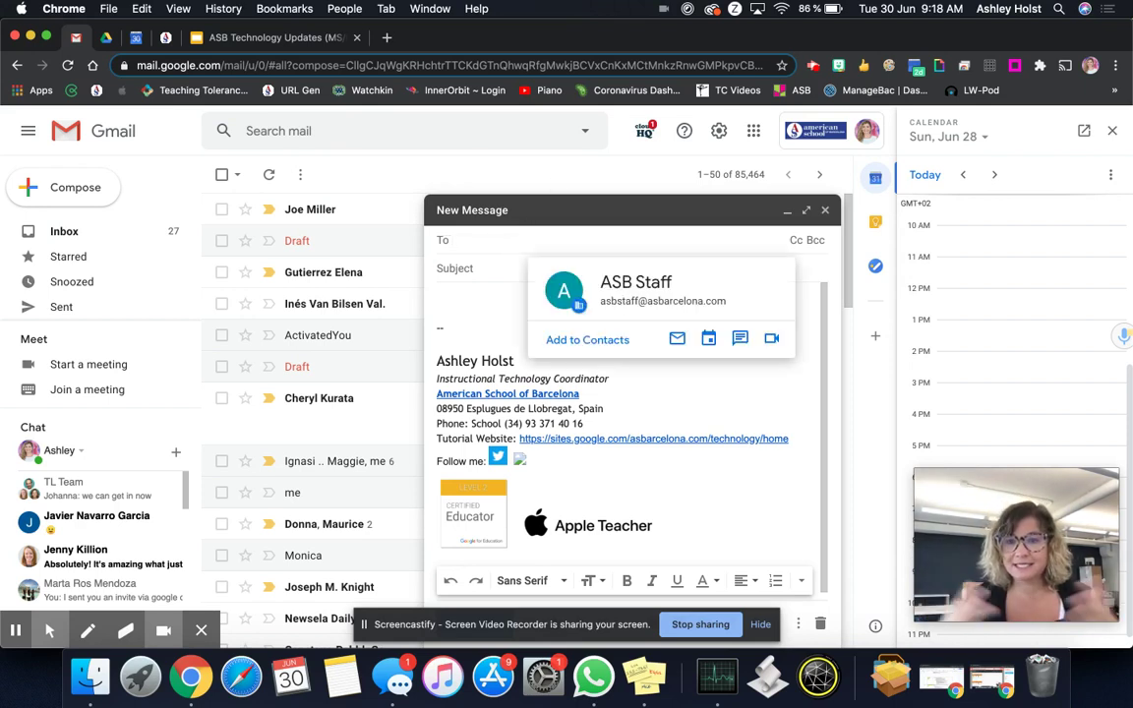